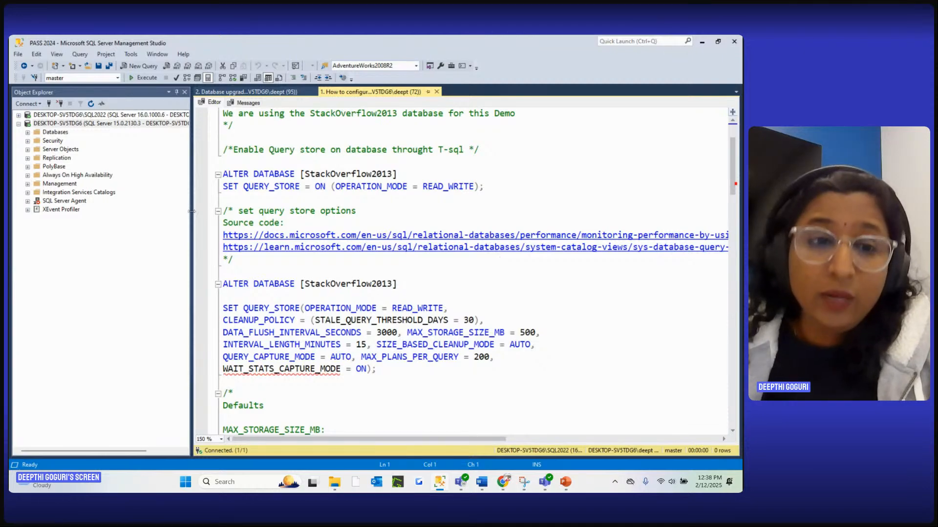
Narrow the Object Explorer pane, expand the SQL2022 server tree and select the StackOverflow2013 database
{"action": "left_click_drag", "start_coordinate": [191, 213], "coordinate": [179, 212]}
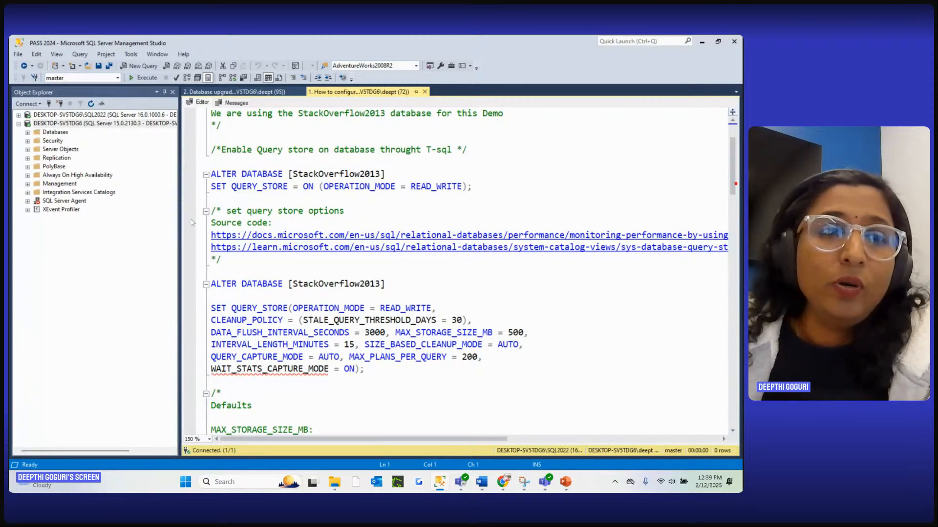
{"action": "left_click", "coordinate": [19, 115]}
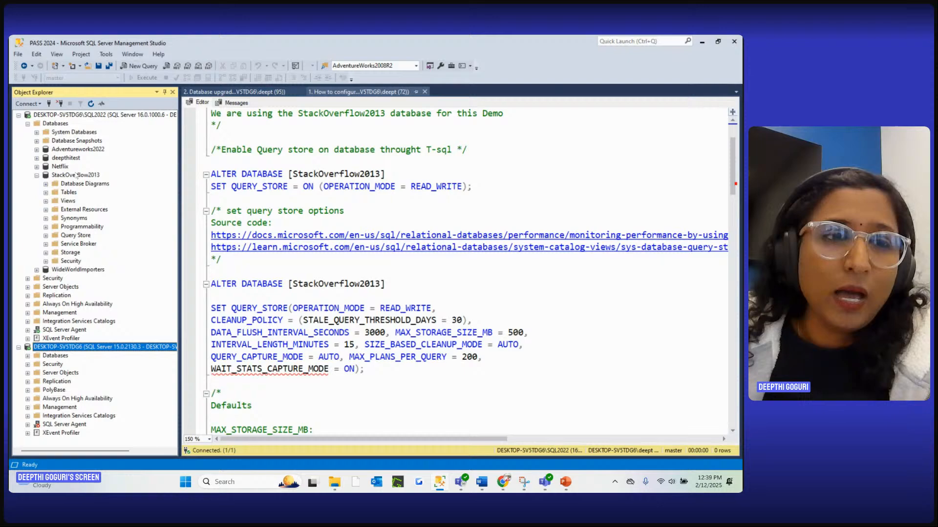
{"action": "left_click", "coordinate": [361, 200]}
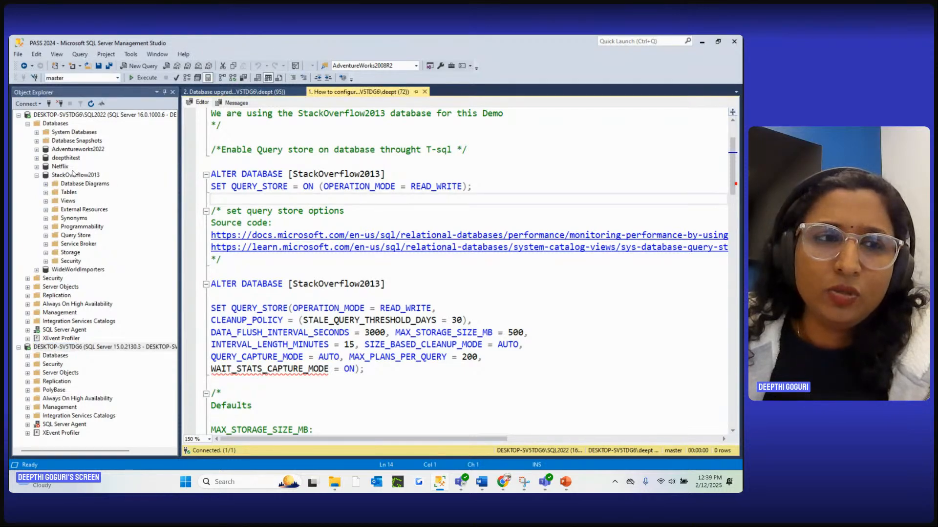
{"action": "left_click", "coordinate": [77, 176]}
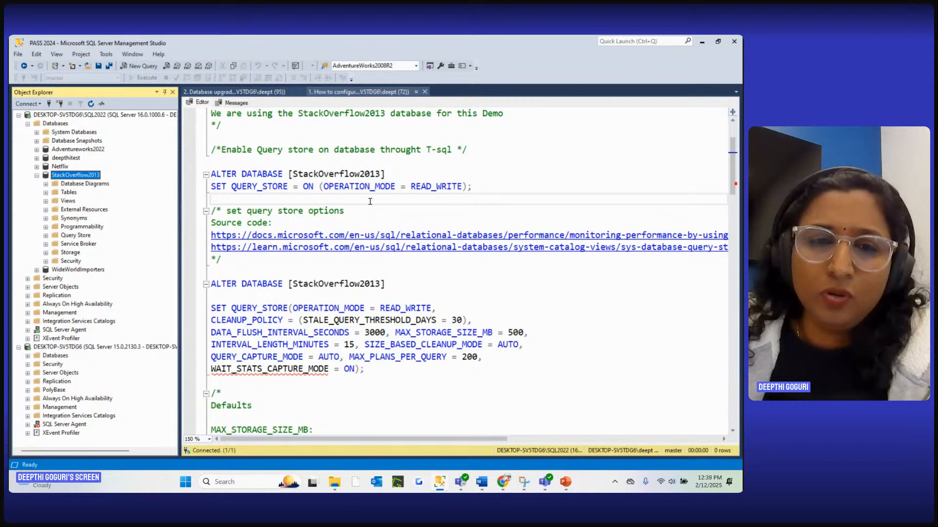
Review the ALTER DATABASE statement that enables Query Store on StackOverflow2013 in READ_WRITE mode
{"action": "left_click", "coordinate": [385, 173]}
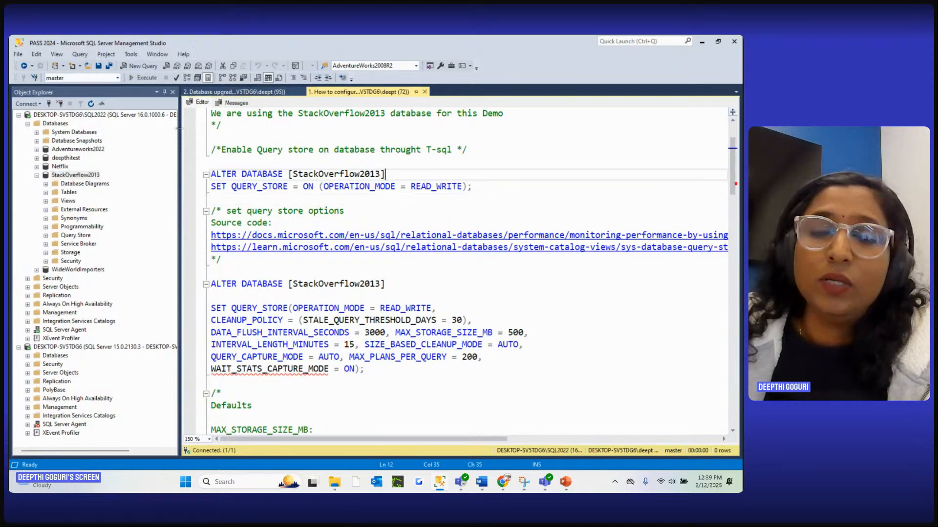
{"action": "left_click", "coordinate": [499, 190]}
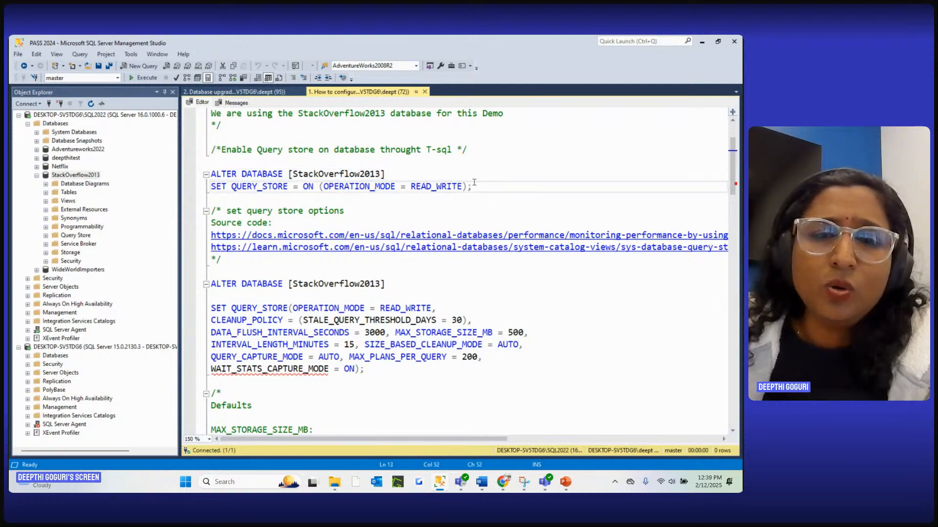
{"action": "left_click_drag", "start_coordinate": [489, 188], "coordinate": [211, 161]}
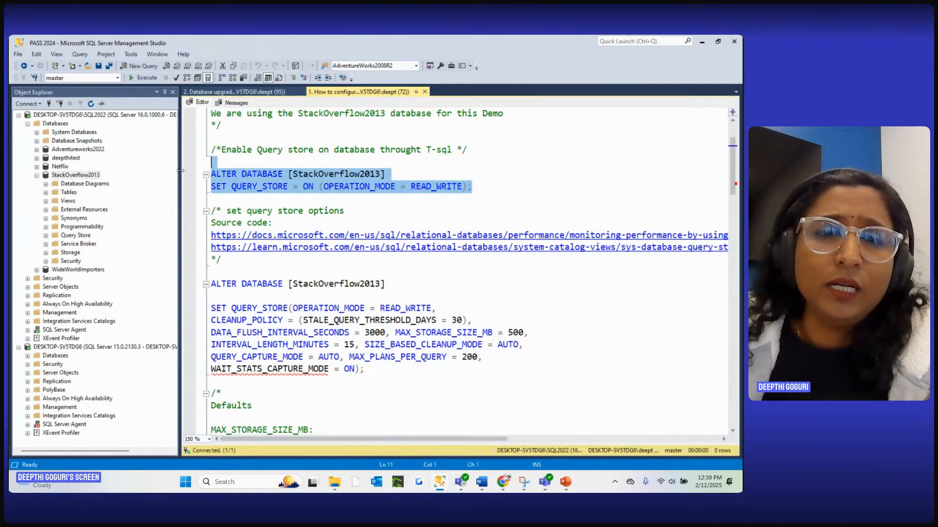
{"action": "left_click", "coordinate": [352, 197]}
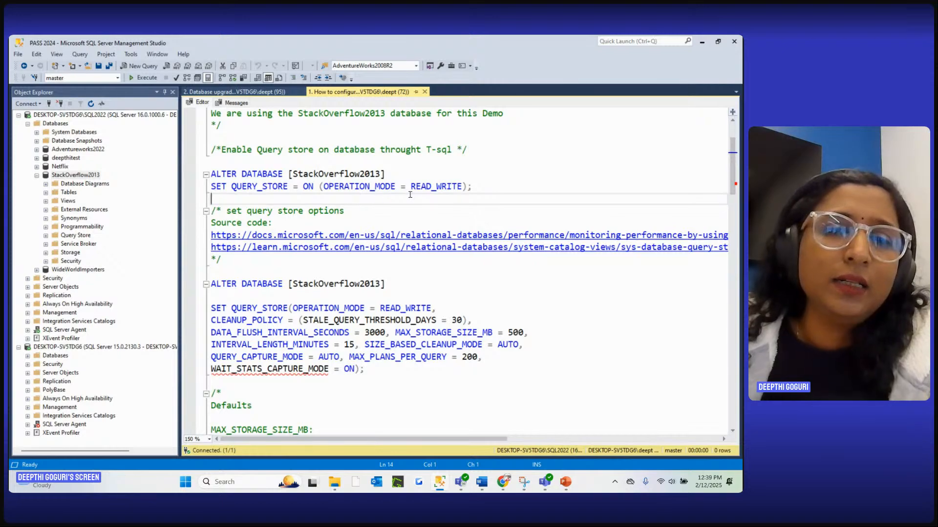
Open the StackOverflow2013 database properties at the Query Store page
{"action": "right_click", "coordinate": [95, 177]}
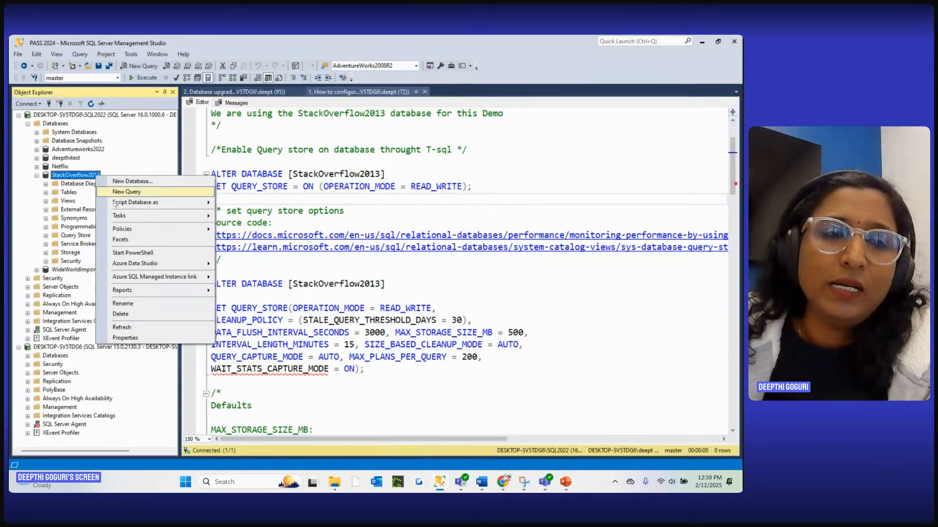
{"action": "left_click", "coordinate": [122, 327]}
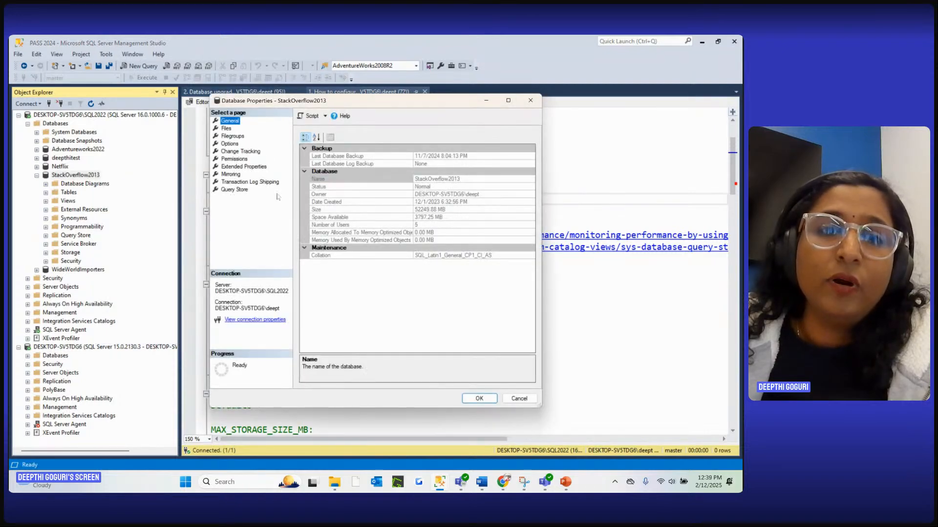
{"action": "left_click", "coordinate": [236, 190]}
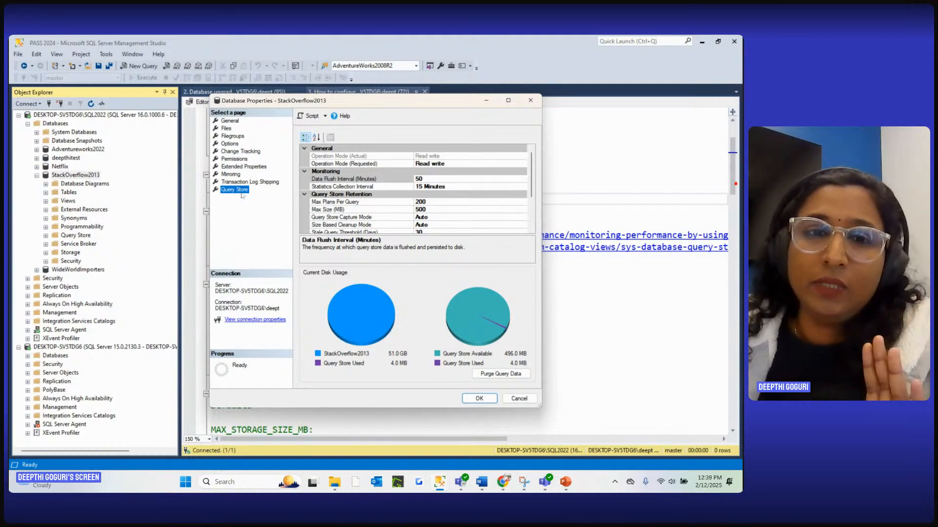
Check the available choices for the requested operation mode and look over the remaining Query Store options
{"action": "left_click", "coordinate": [430, 164]}
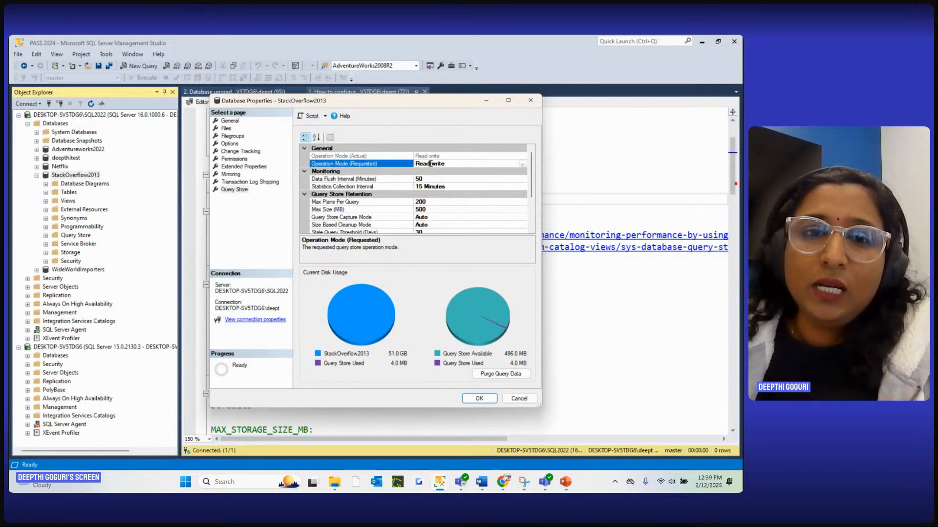
{"action": "left_click", "coordinate": [523, 165]}
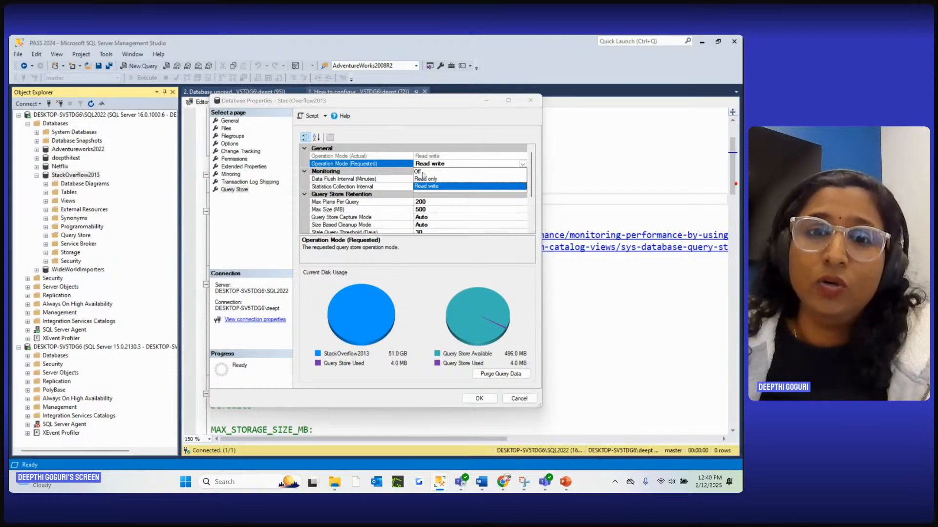
{"action": "left_click", "coordinate": [372, 165]}
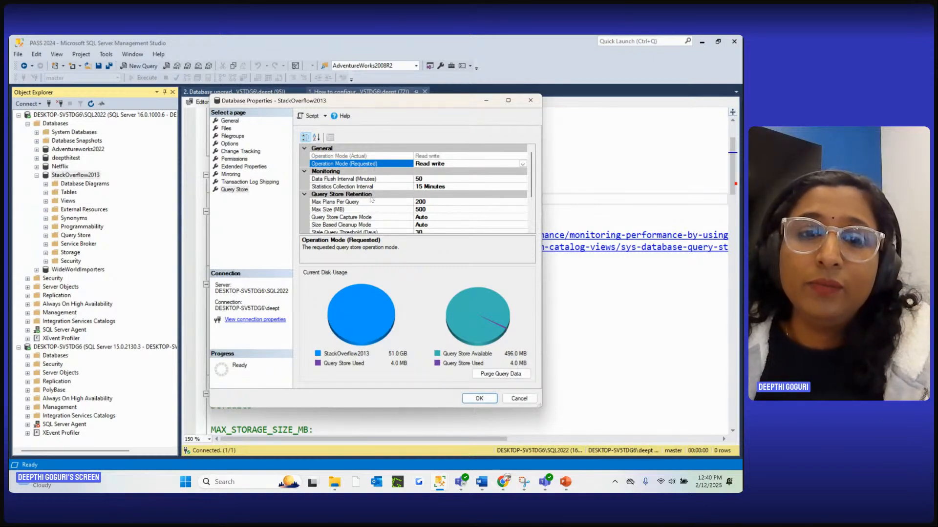
{"action": "scroll", "coordinate": [398, 193], "scroll_direction": "down", "scroll_amount": 2}
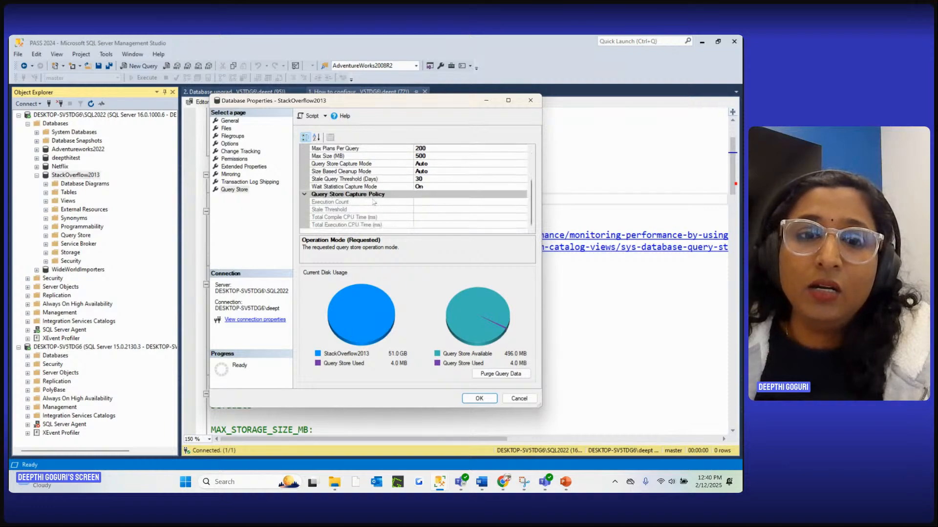
{"action": "scroll", "coordinate": [371, 198], "scroll_direction": "up", "scroll_amount": 2}
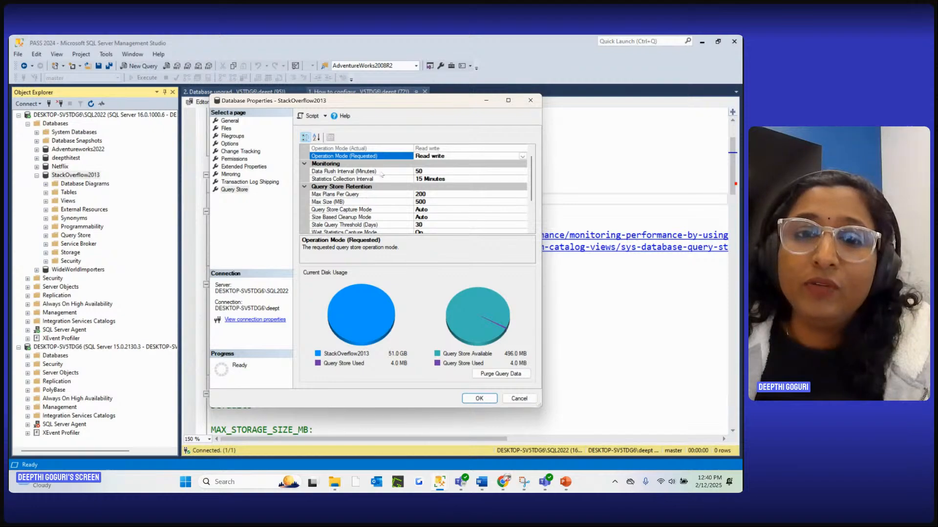
Examine the data flush interval, statistics collection interval, max plans per query and max size settings
{"action": "left_click", "coordinate": [347, 171]}
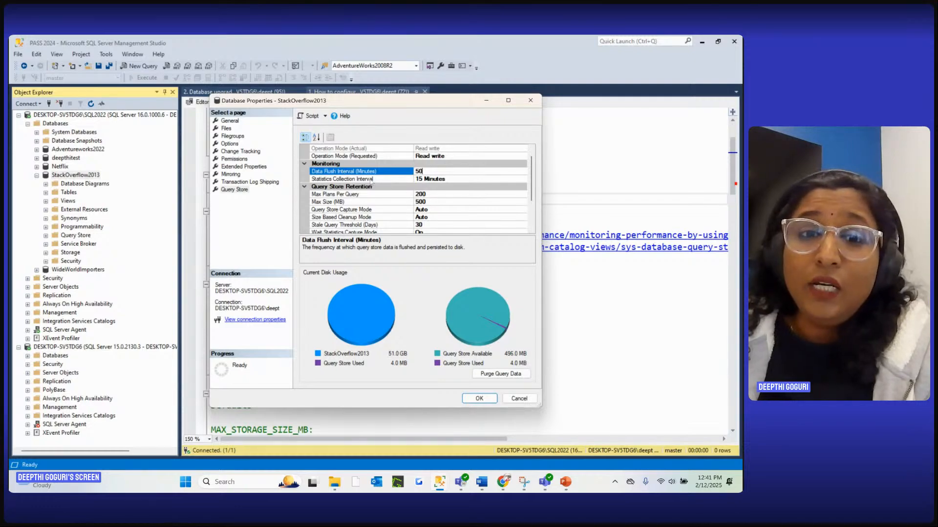
{"action": "key", "text": "Down"}
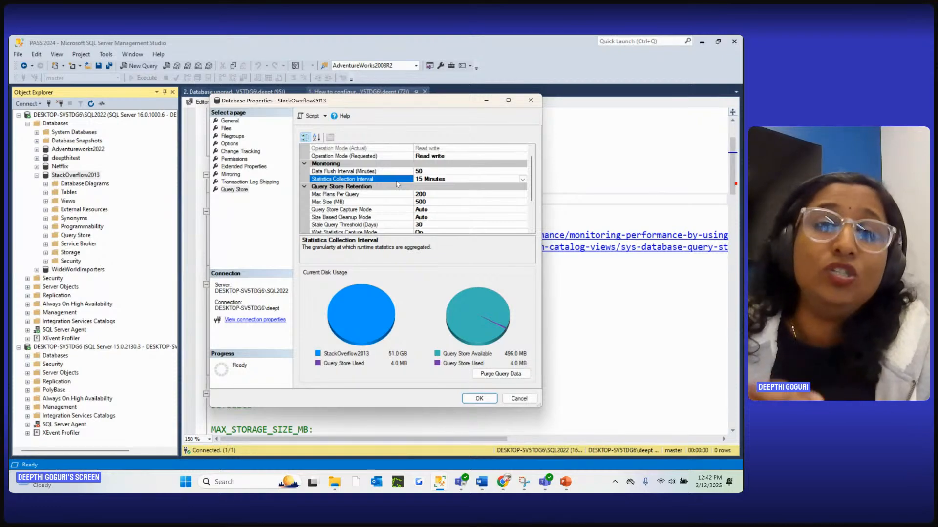
{"action": "left_click", "coordinate": [365, 194]}
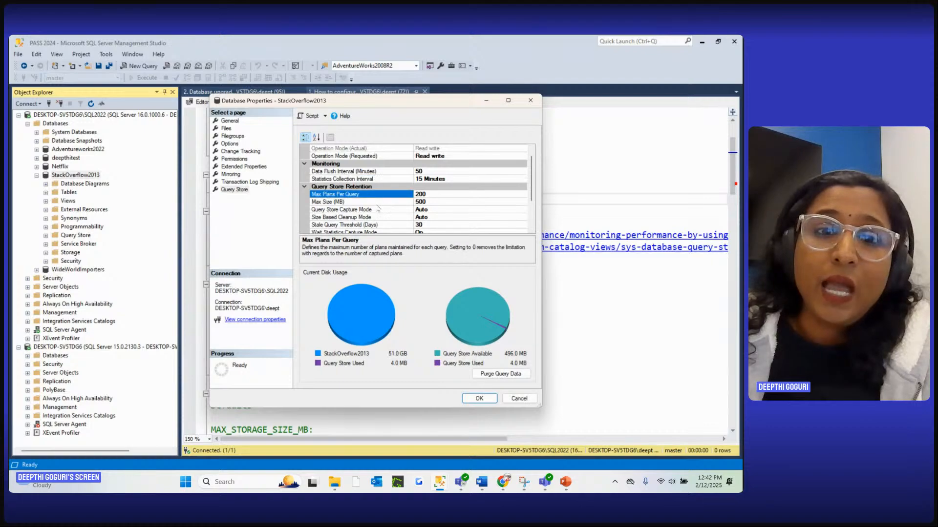
{"action": "left_click", "coordinate": [438, 193]}
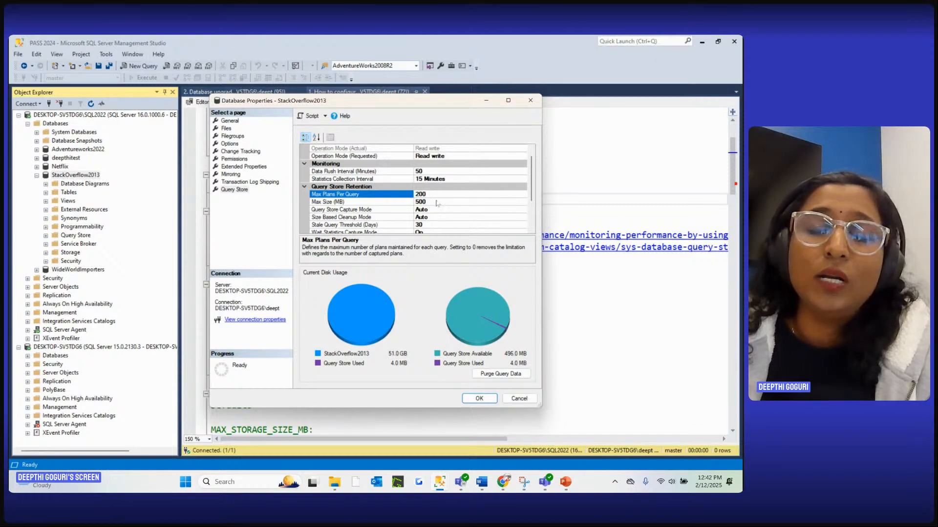
{"action": "left_click", "coordinate": [437, 202]}
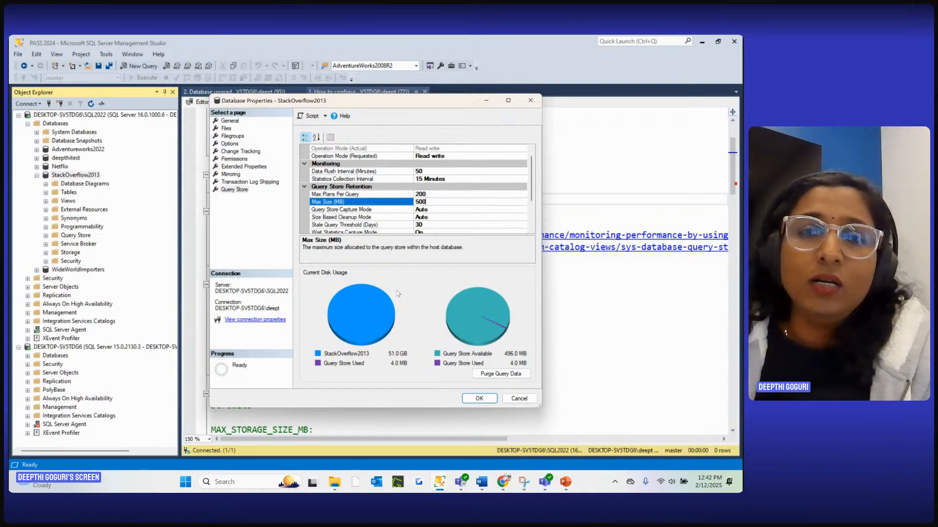
Try the Custom option for Query Store Capture Mode and bring up its capture policy settings
{"action": "left_click", "coordinate": [350, 210]}
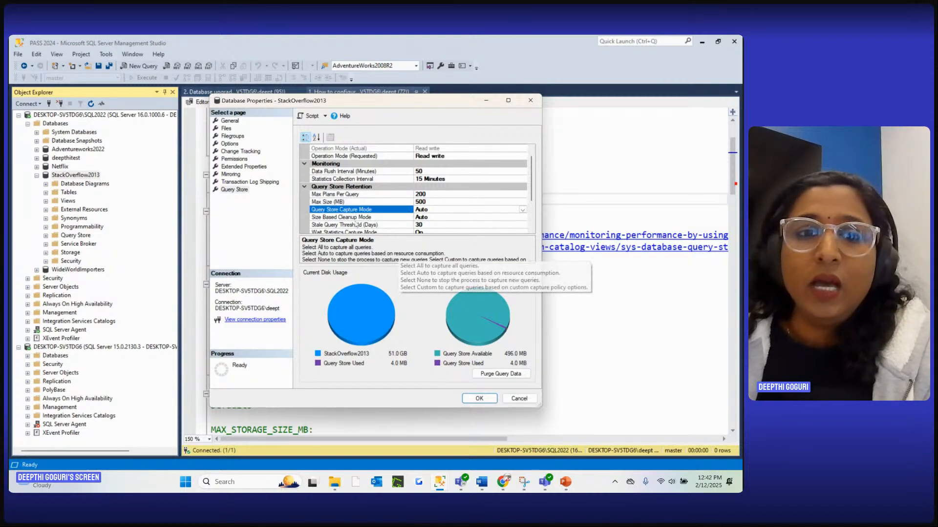
{"action": "left_click", "coordinate": [432, 211]}
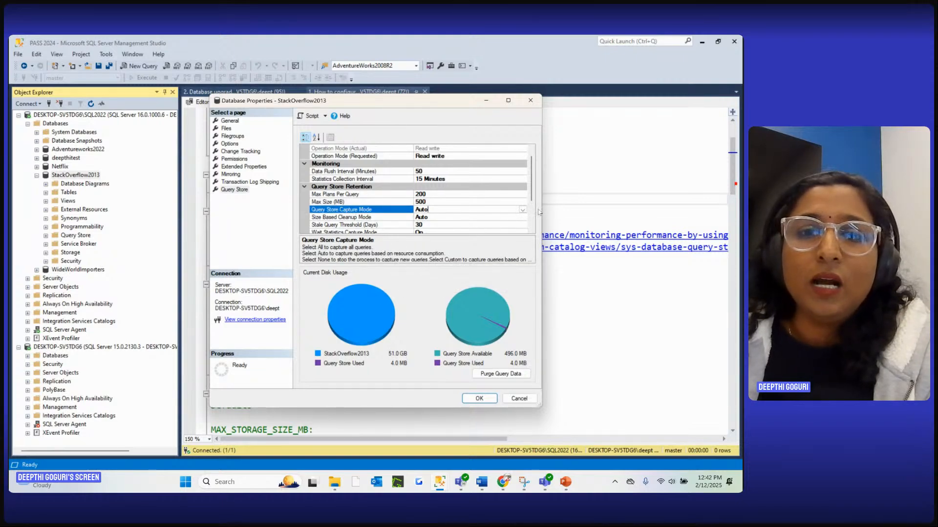
{"action": "left_click", "coordinate": [522, 210]}
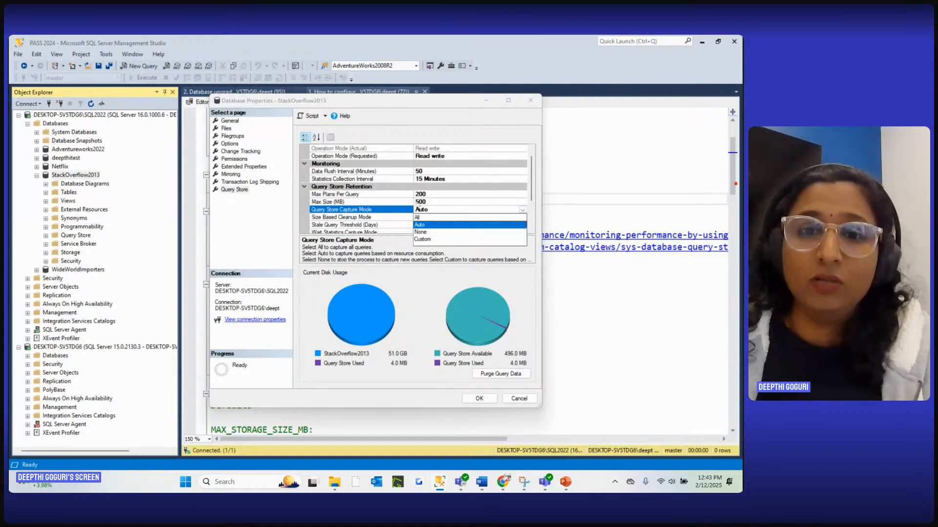
{"action": "left_click", "coordinate": [423, 240]}
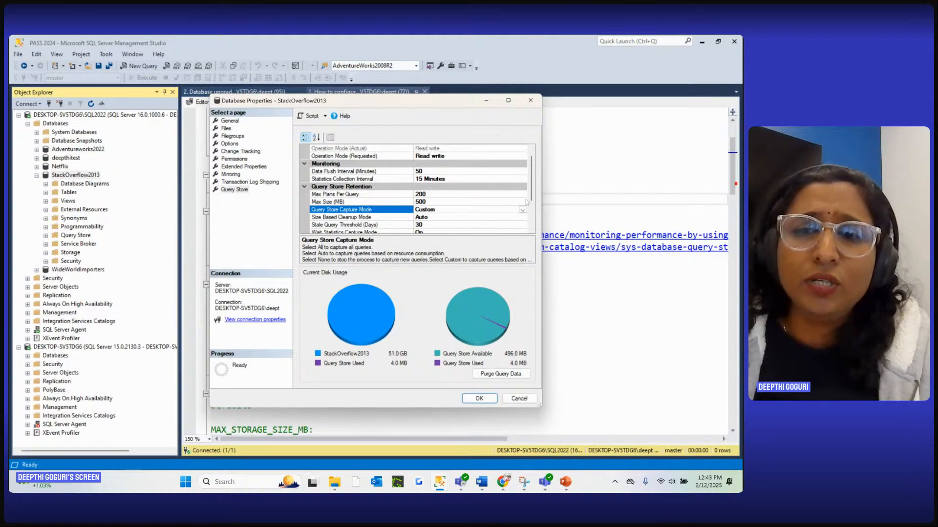
{"action": "scroll", "coordinate": [534, 203], "scroll_direction": "down", "scroll_amount": 1}
{"action": "scroll", "coordinate": [533, 202], "scroll_direction": "down", "scroll_amount": 1}
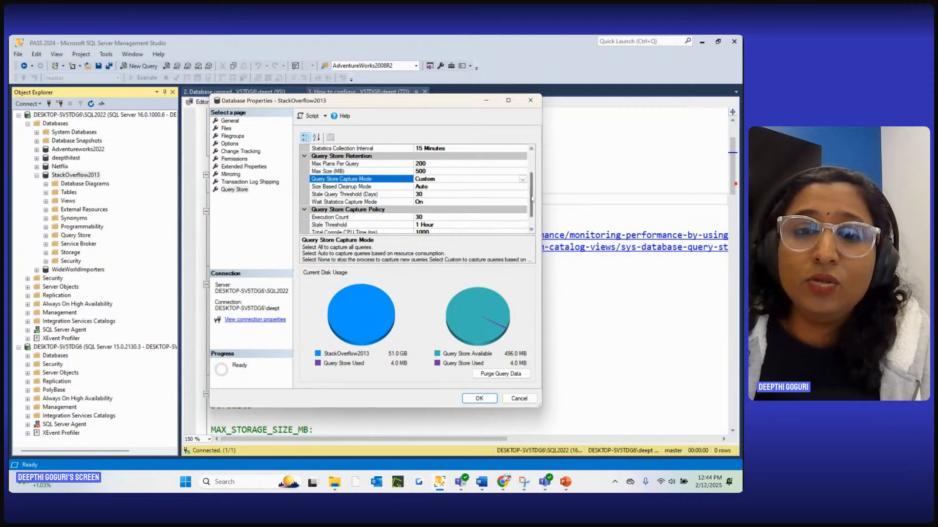
{"action": "scroll", "coordinate": [531, 200], "scroll_direction": "down", "scroll_amount": 1}
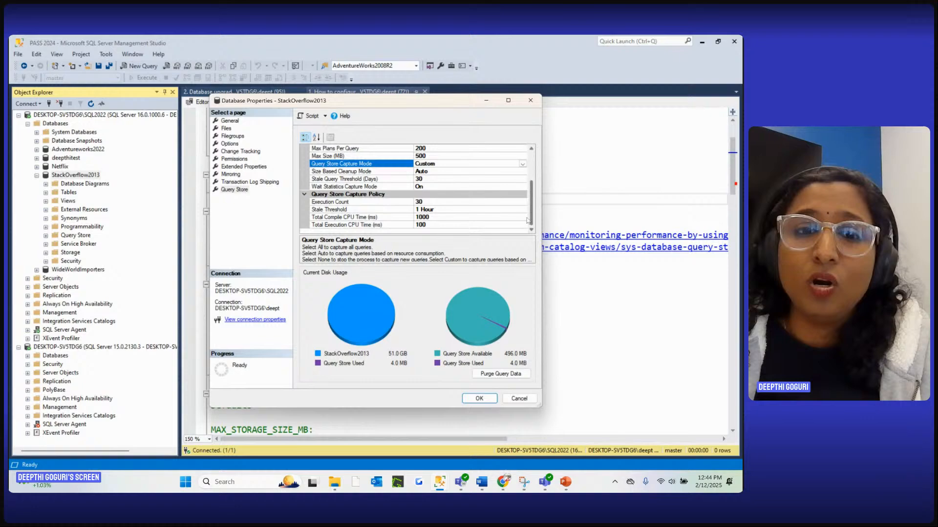
Examine the capture policy thresholds, stale query threshold and wait statistics capture mode, then close the properties without saving
{"action": "left_click", "coordinate": [428, 202]}
{"action": "left_click", "coordinate": [405, 209]}
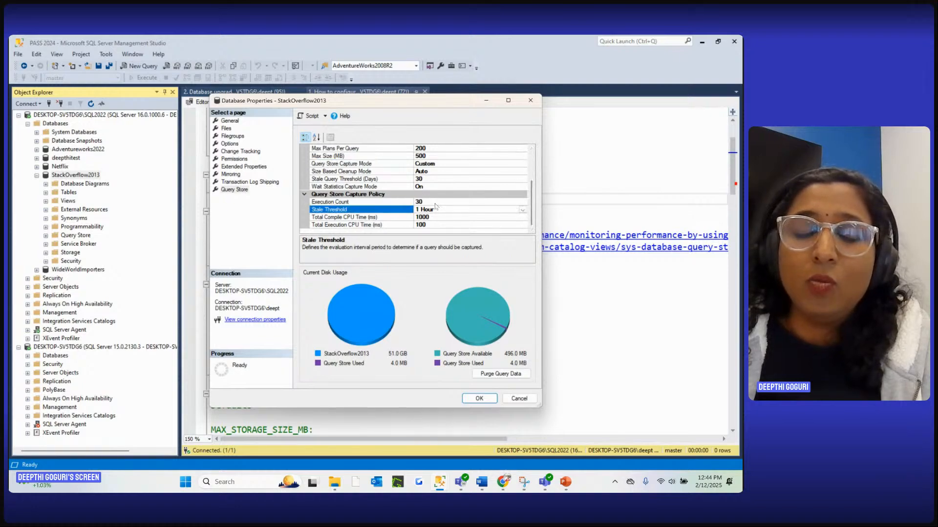
{"action": "left_click", "coordinate": [360, 217]}
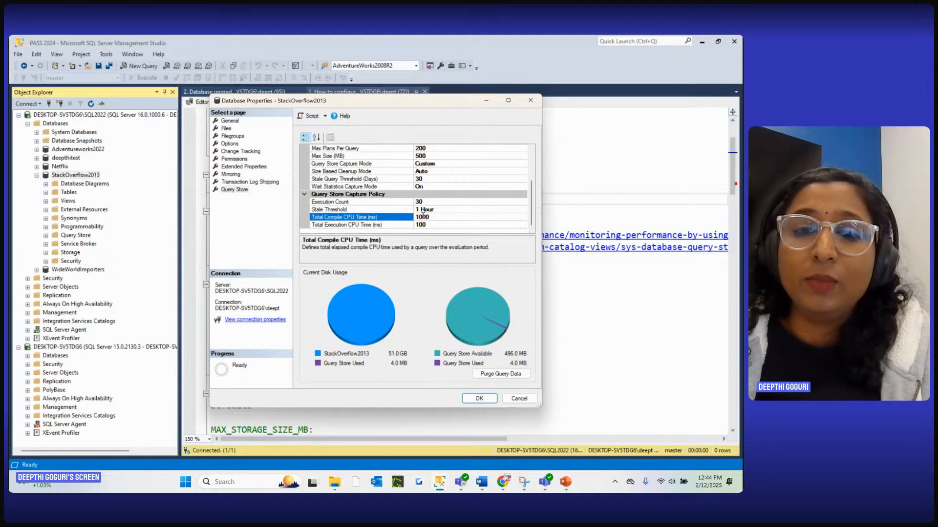
{"action": "left_click", "coordinate": [360, 226]}
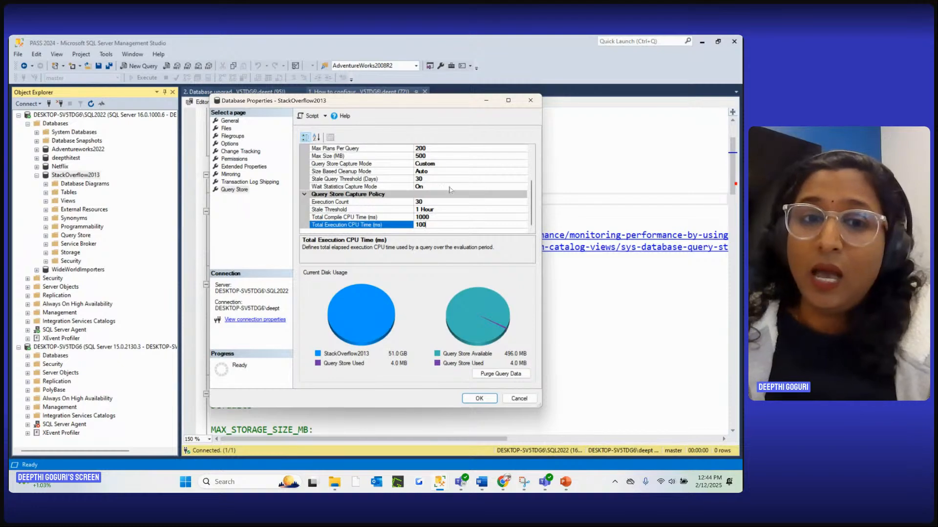
{"action": "left_click", "coordinate": [432, 180]}
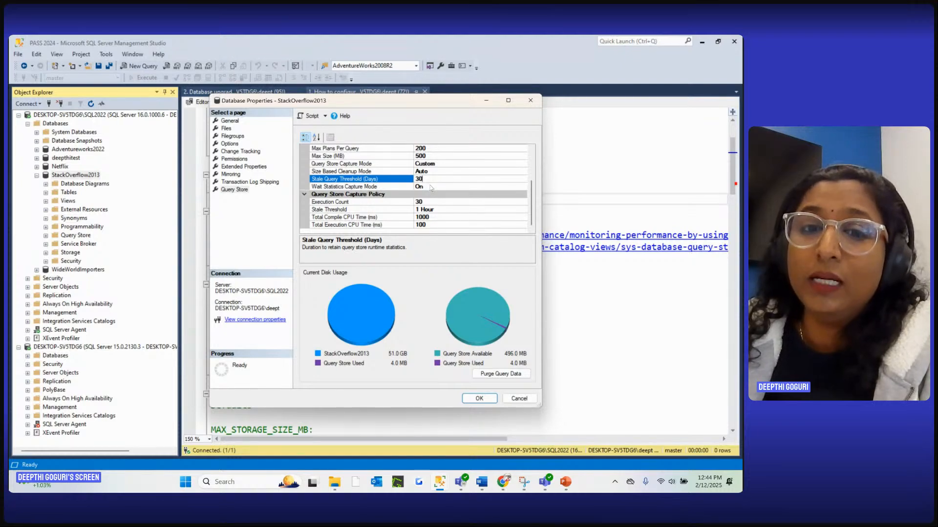
{"action": "left_click", "coordinate": [431, 186]}
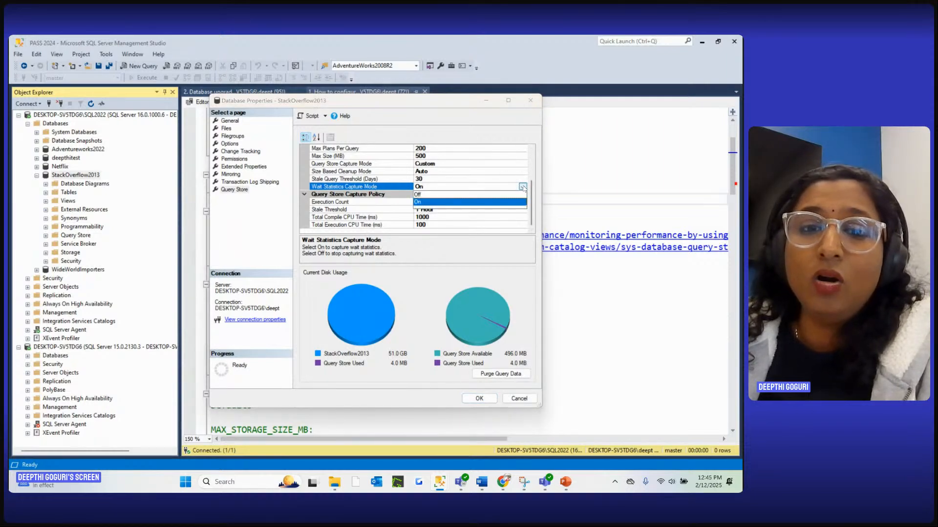
{"action": "left_click", "coordinate": [527, 102]}
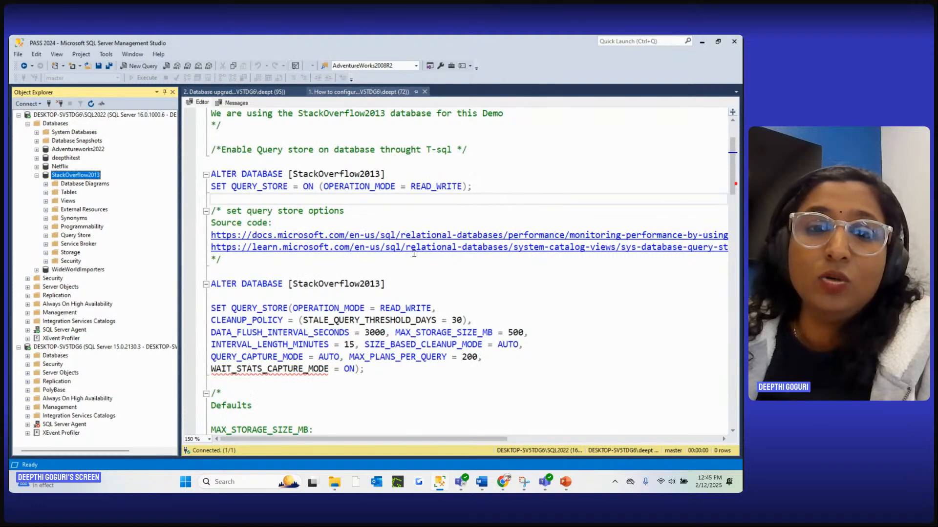
Run only the ALTER DATABASE statement that sets the Query Store options for StackOverflow2013, from OPERATION_MODE through WAIT_STATS_CAPTURE_MODE
{"action": "scroll", "coordinate": [420, 251], "scroll_direction": "down", "scroll_amount": 2}
{"action": "left_click_drag", "start_coordinate": [365, 296], "coordinate": [210, 205]}
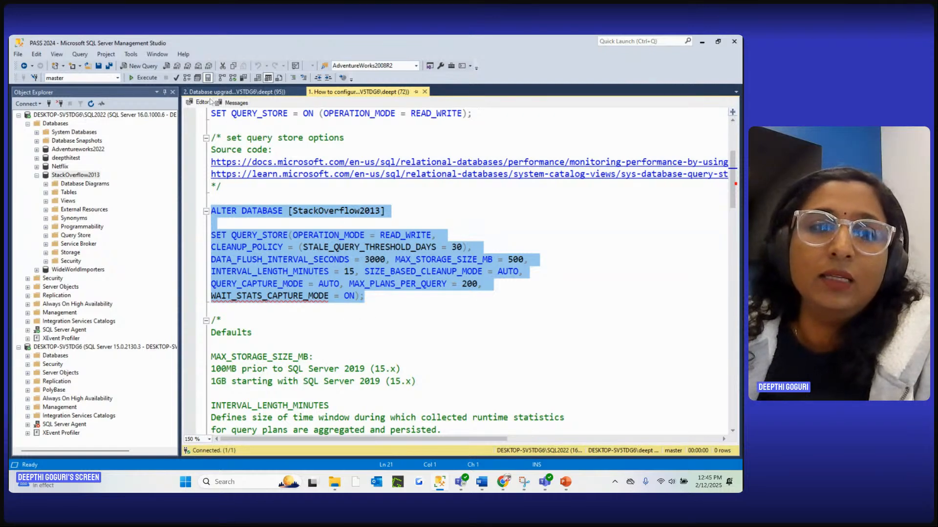
{"action": "left_click", "coordinate": [148, 79]}
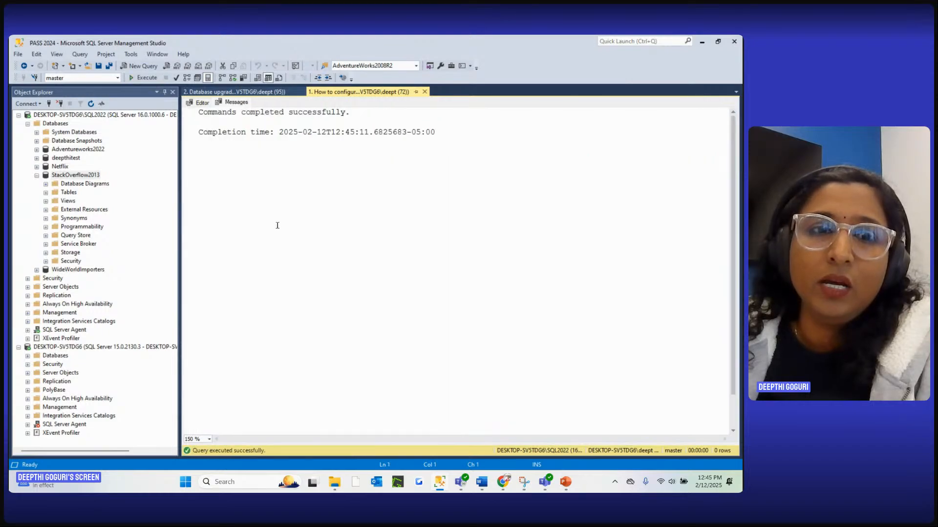
Review the script's notes on Query Store defaults and capture modes, through to the SELECT queries that follow them
{"action": "key", "text": "ctrl+r"}
{"action": "scroll", "coordinate": [273, 229], "scroll_direction": "down", "scroll_amount": 3}
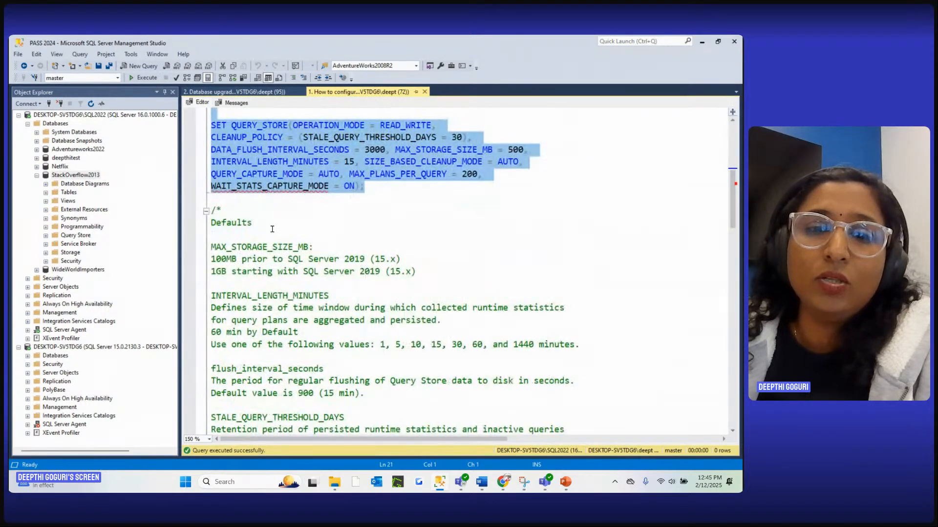
{"action": "scroll", "coordinate": [384, 251], "scroll_direction": "down", "scroll_amount": 4}
{"action": "scroll", "coordinate": [384, 255], "scroll_direction": "down", "scroll_amount": 4}
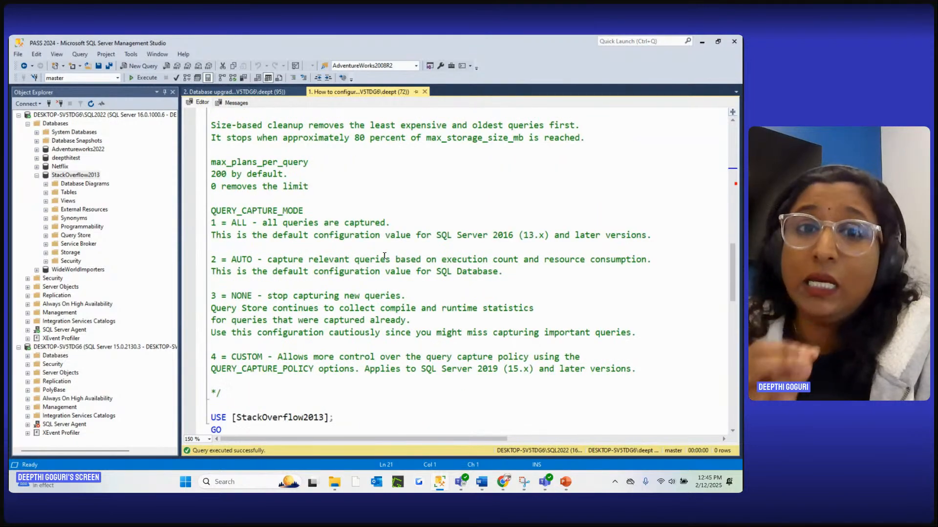
{"action": "scroll", "coordinate": [385, 255], "scroll_direction": "down", "scroll_amount": 7}
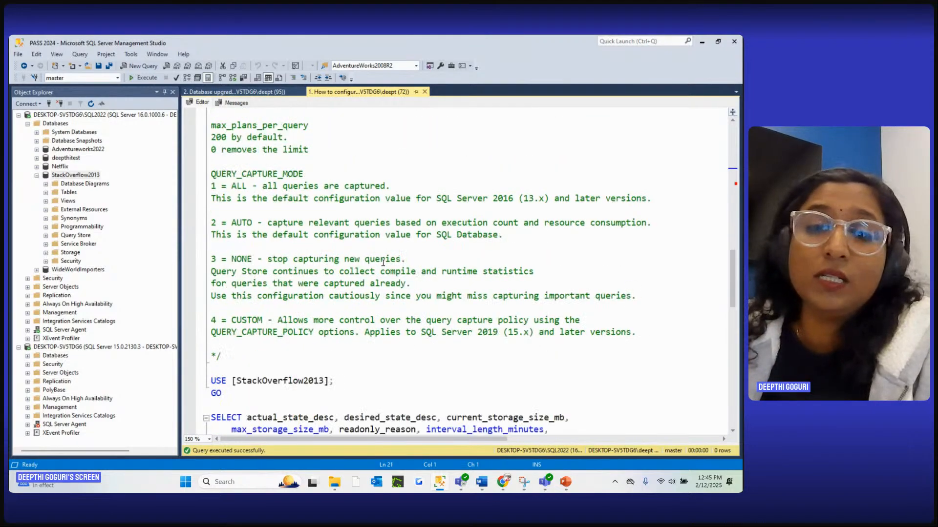
{"action": "scroll", "coordinate": [383, 277], "scroll_direction": "down", "scroll_amount": 3}
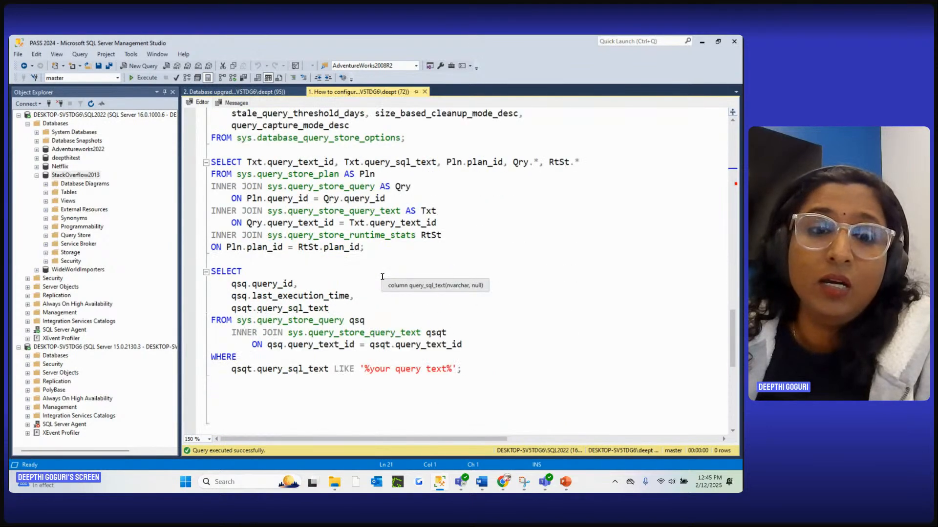
{"action": "scroll", "coordinate": [382, 277], "scroll_direction": "up", "scroll_amount": 1}
{"action": "scroll", "coordinate": [383, 280], "scroll_direction": "up", "scroll_amount": 3}
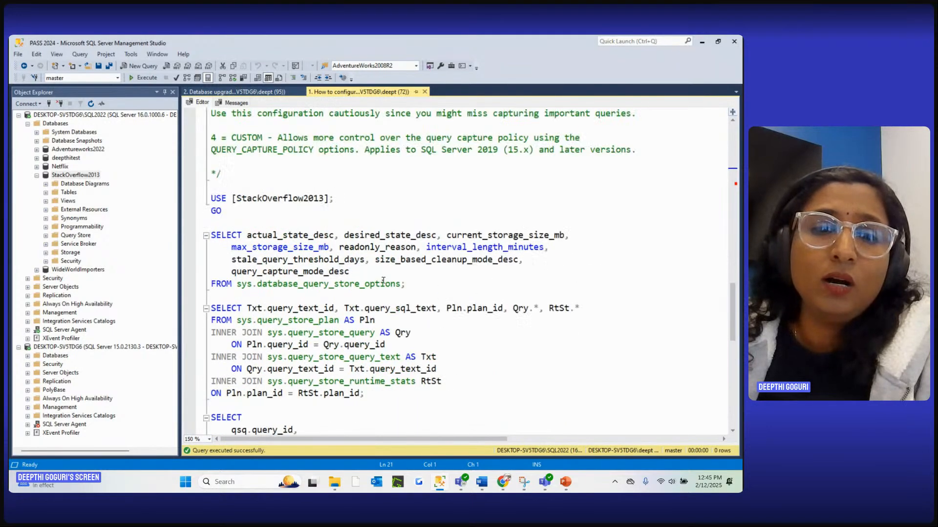
{"action": "scroll", "coordinate": [350, 326], "scroll_direction": "down", "scroll_amount": 1}
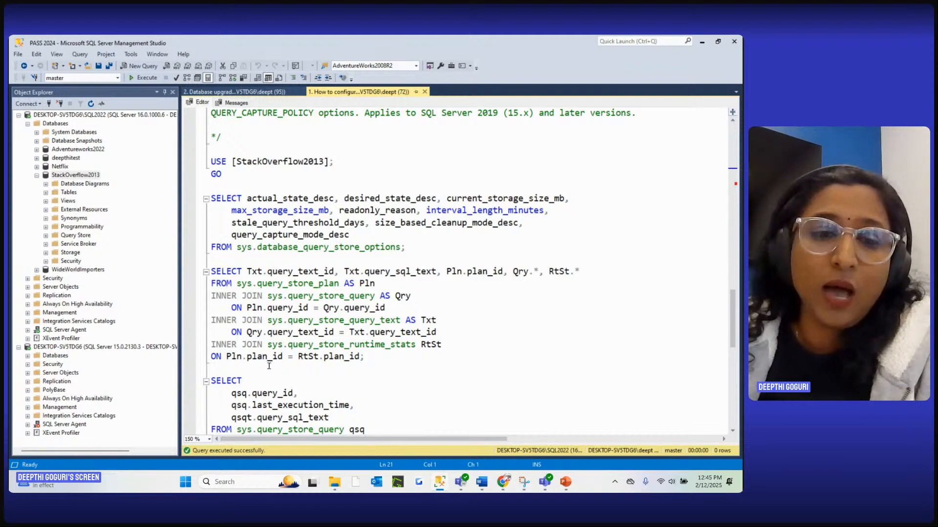
Run only the USE StackOverflow2013 batch with the SELECT from sys.database_query_store_options, and inspect the returned options row
{"action": "left_click_drag", "start_coordinate": [386, 356], "coordinate": [206, 166]}
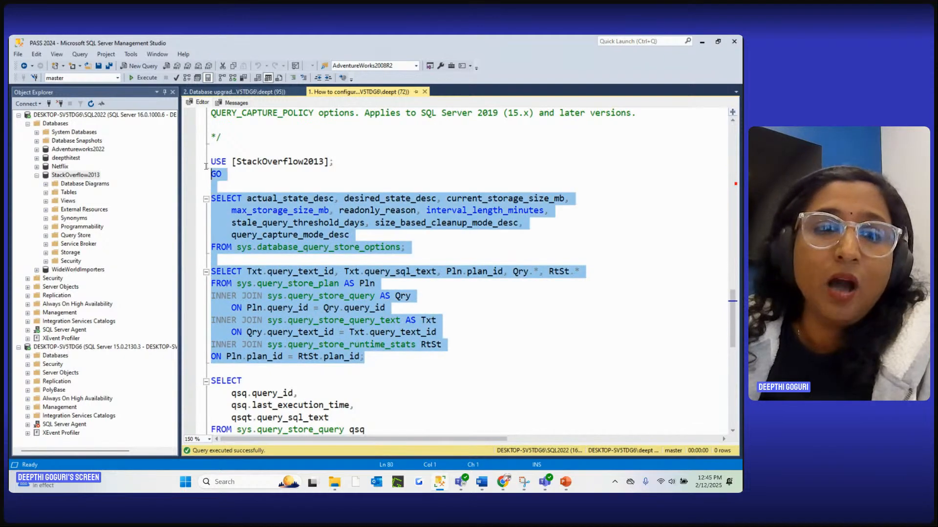
{"action": "left_click_drag", "start_coordinate": [406, 247], "coordinate": [184, 161]}
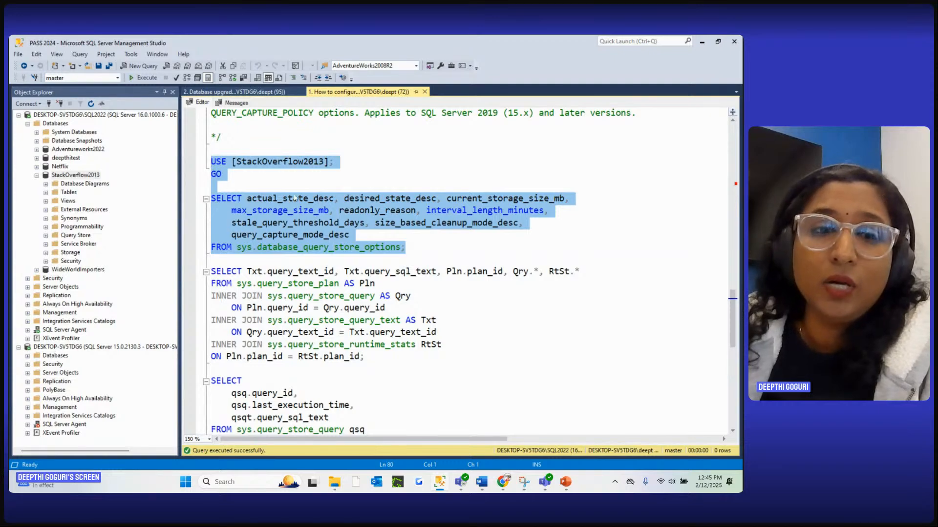
{"action": "key", "text": "F5"}
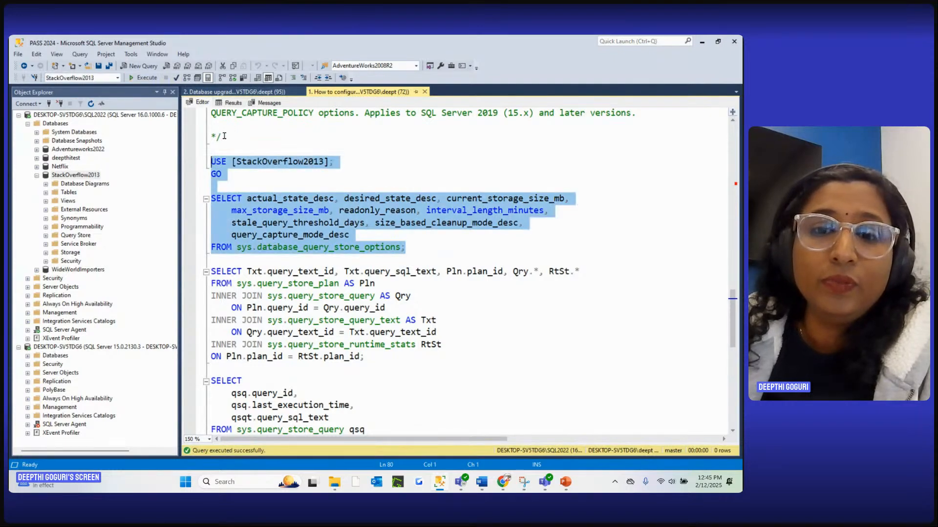
{"action": "left_click", "coordinate": [232, 102]}
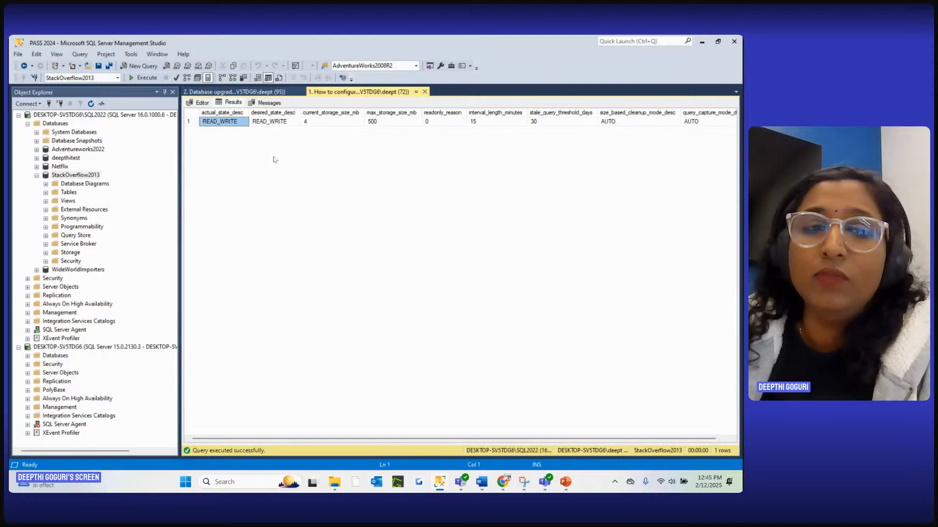
{"action": "left_click", "coordinate": [195, 123]}
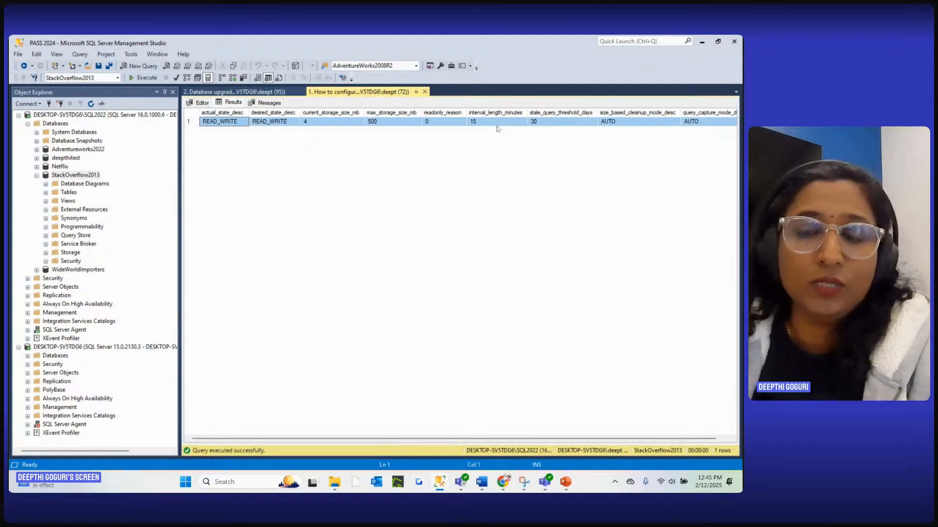
Run only the SELECT that joins sys.query_store_plan with sys.query_store_query, sys.query_store_query_text and sys.query_store_runtime_stats
{"action": "left_click", "coordinate": [199, 103]}
{"action": "scroll", "coordinate": [374, 288], "scroll_direction": "down", "scroll_amount": 3}
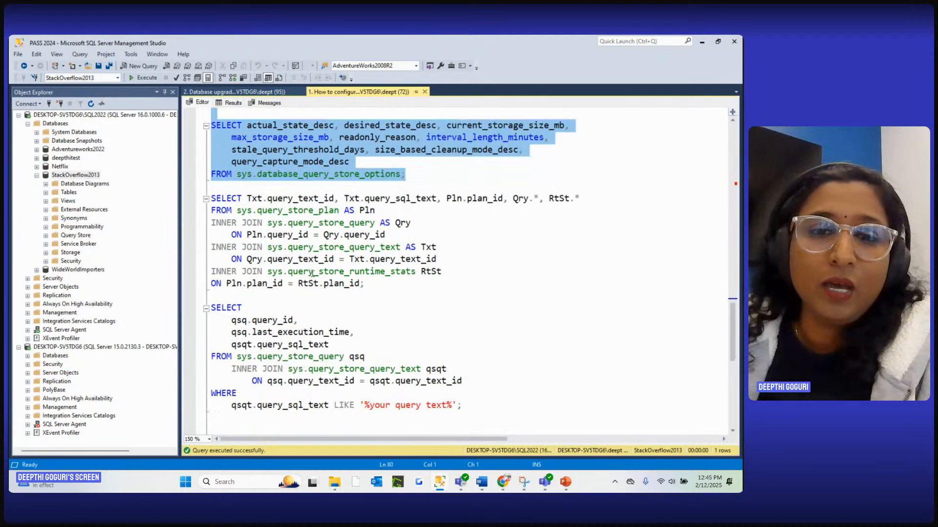
{"action": "left_click_drag", "start_coordinate": [374, 288], "coordinate": [210, 197]}
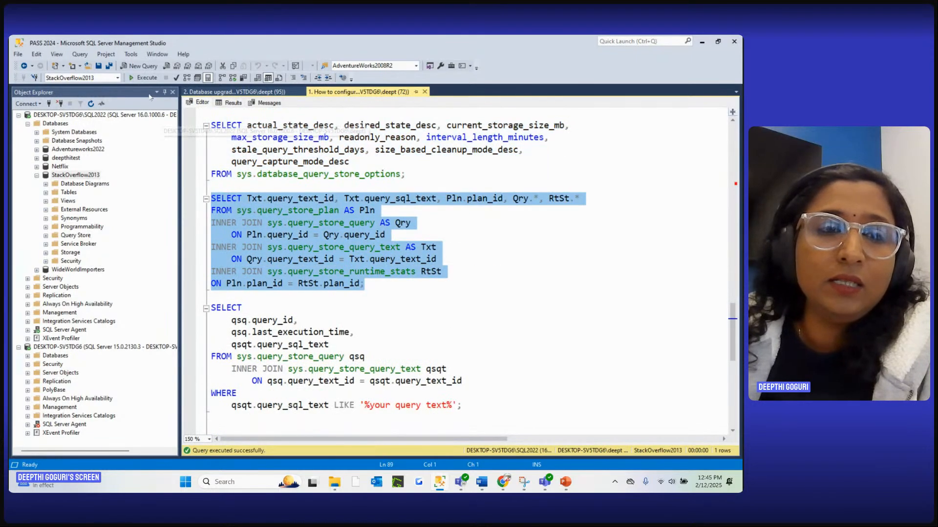
{"action": "left_click", "coordinate": [145, 80]}
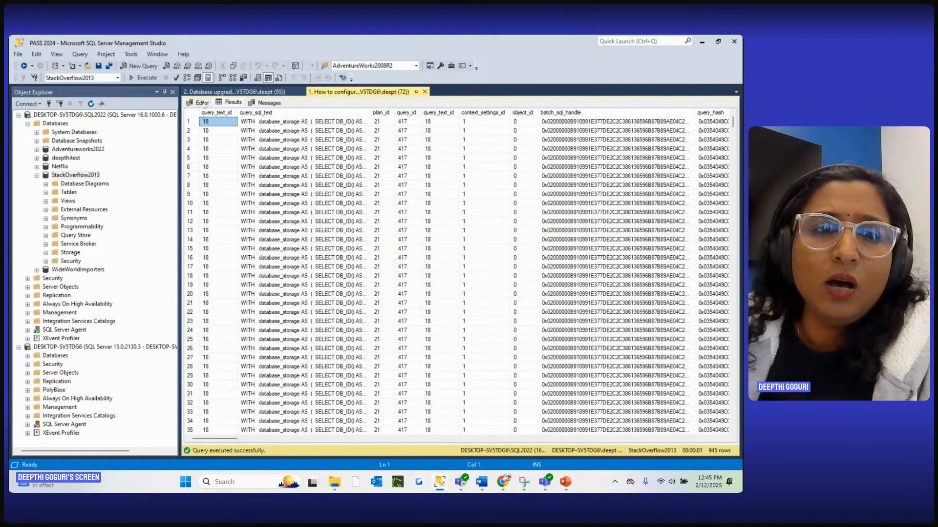
Compare the join query with its results, examining the query_text_id, query_sql_text and plan_id columns
{"action": "left_click", "coordinate": [202, 103]}
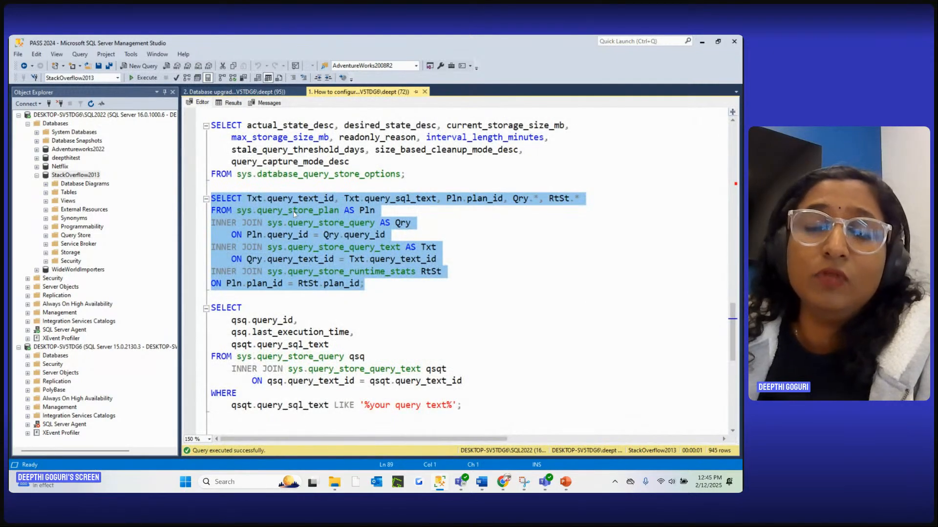
{"action": "left_click", "coordinate": [230, 103]}
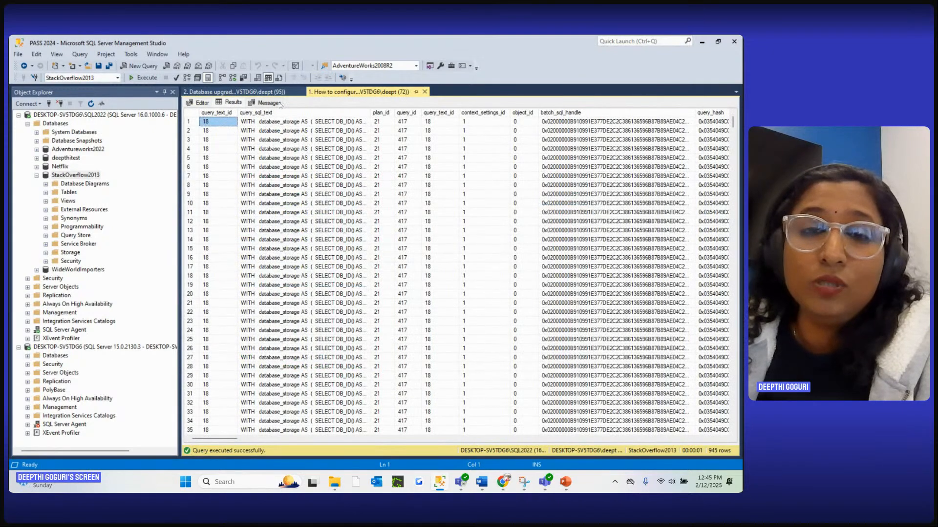
{"action": "left_click", "coordinate": [214, 114]}
{"action": "left_click", "coordinate": [264, 112]}
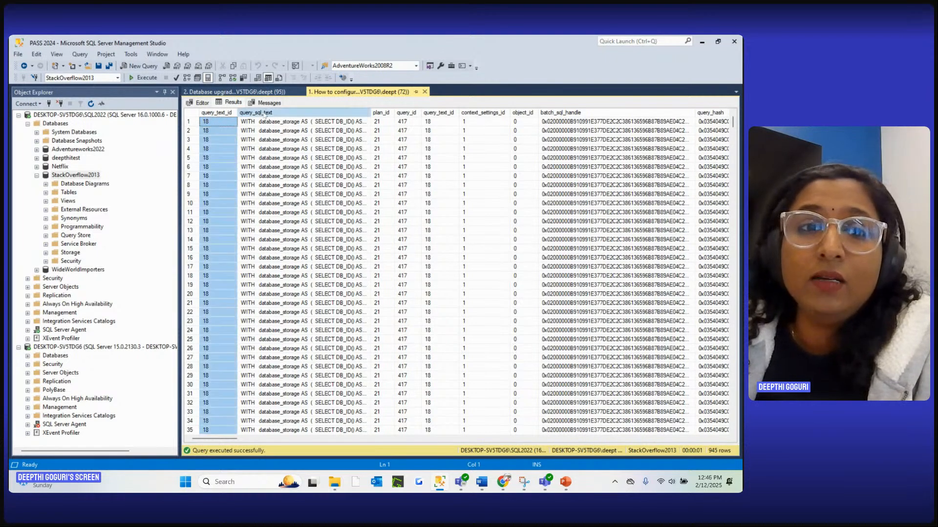
{"action": "left_click", "coordinate": [384, 115]}
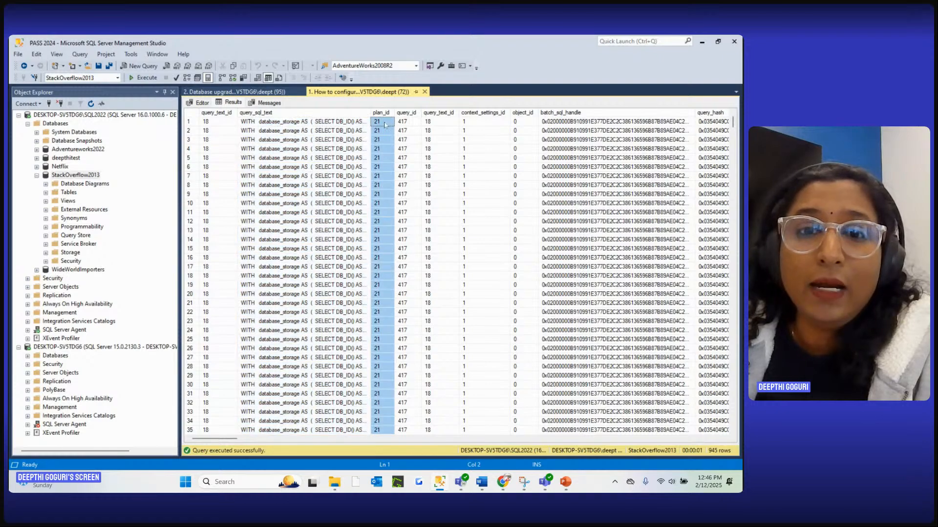
{"action": "left_click", "coordinate": [438, 113]}
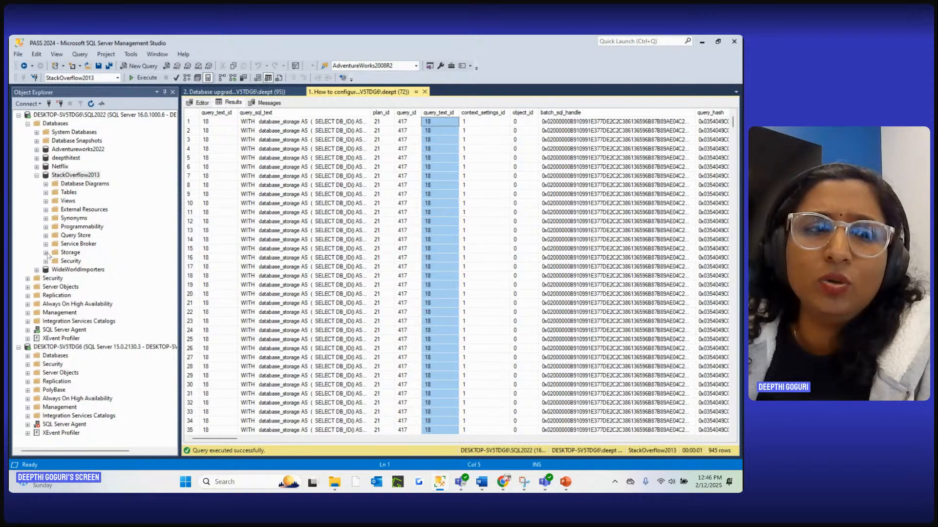
Refresh the StackOverflow2013 database and open its Top Resource Consuming Queries report from Query Store
{"action": "right_click", "coordinate": [78, 175]}
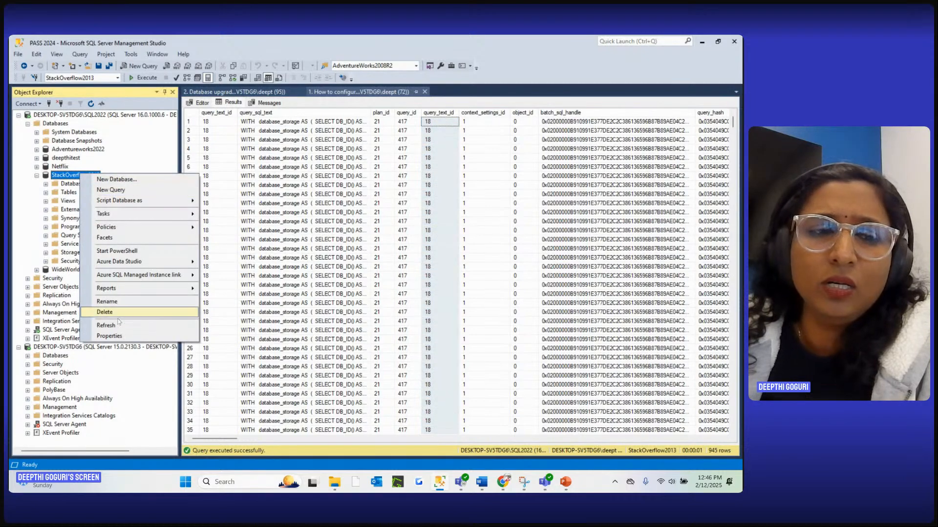
{"action": "left_click", "coordinate": [126, 330]}
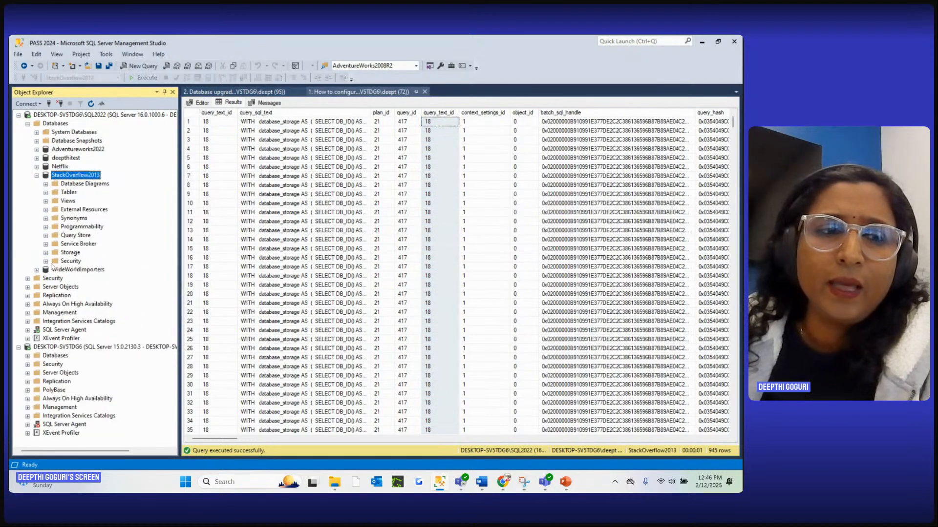
{"action": "left_click", "coordinate": [46, 236]}
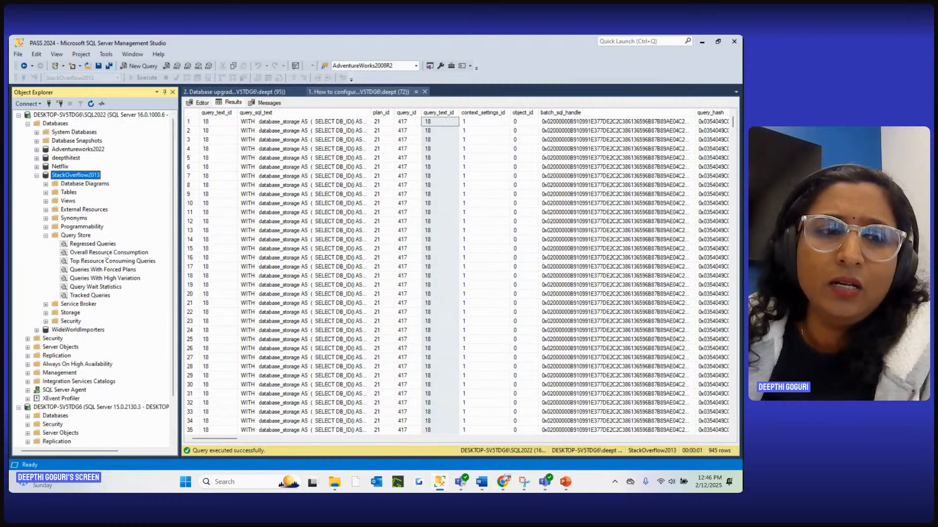
{"action": "right_click", "coordinate": [109, 263]}
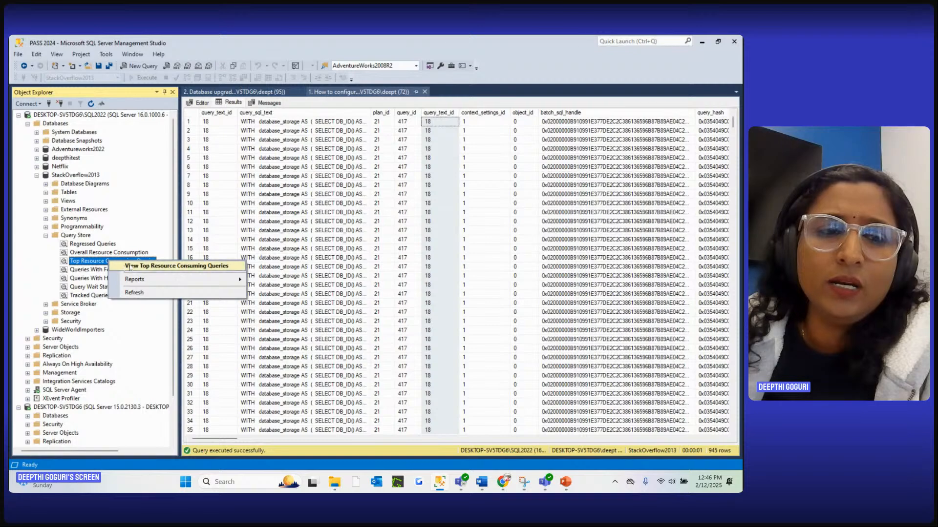
{"action": "left_click", "coordinate": [131, 266]}
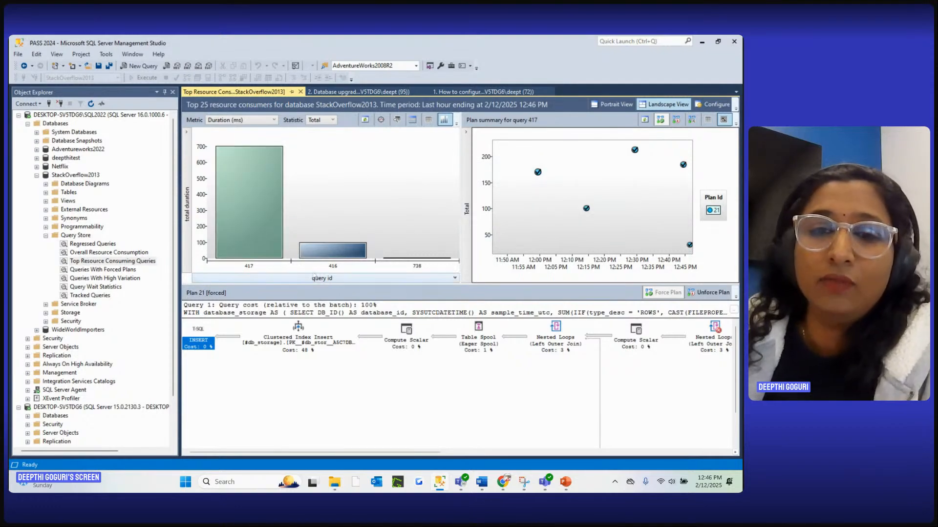
Show the top resource consuming queries in grid format and inspect query 417's object id, object name and SQL text
{"action": "mouse_move", "coordinate": [262, 199]}
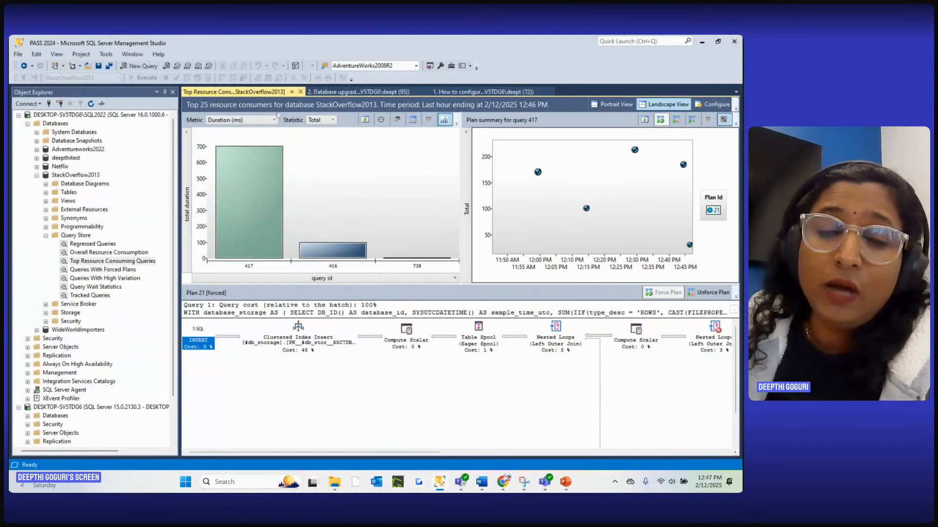
{"action": "left_click", "coordinate": [429, 121]}
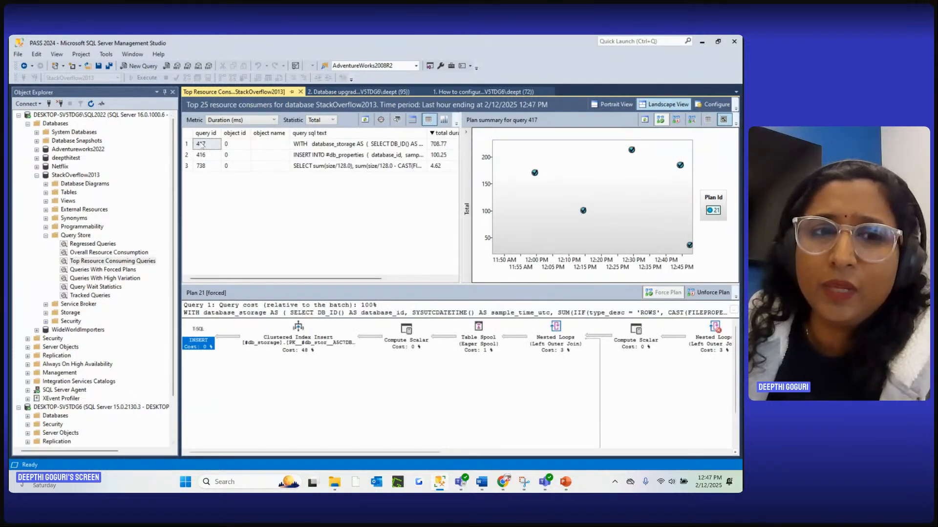
{"action": "left_click", "coordinate": [236, 145]}
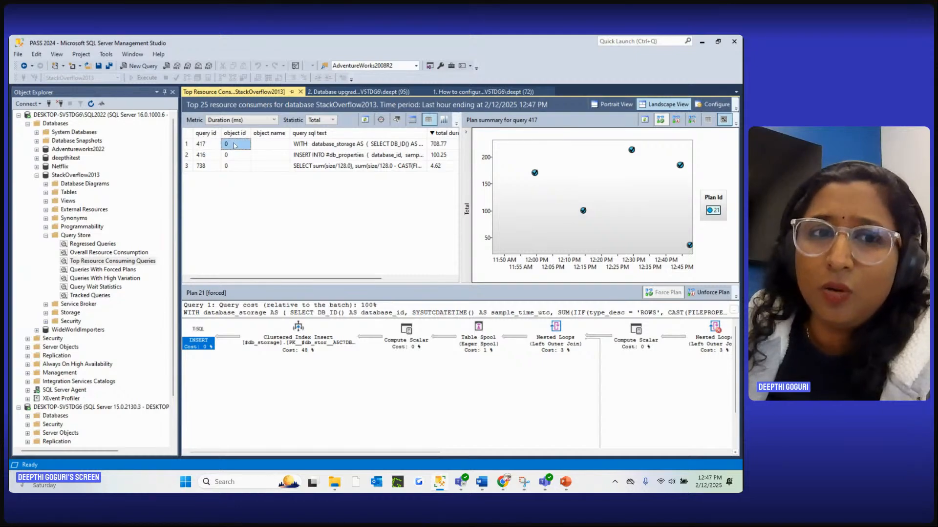
{"action": "left_click", "coordinate": [266, 146]}
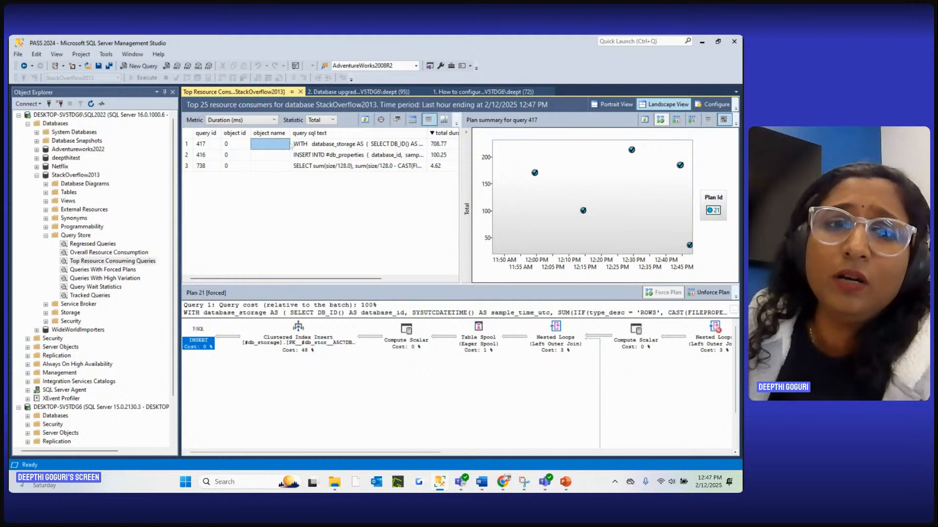
{"action": "left_click", "coordinate": [320, 145]}
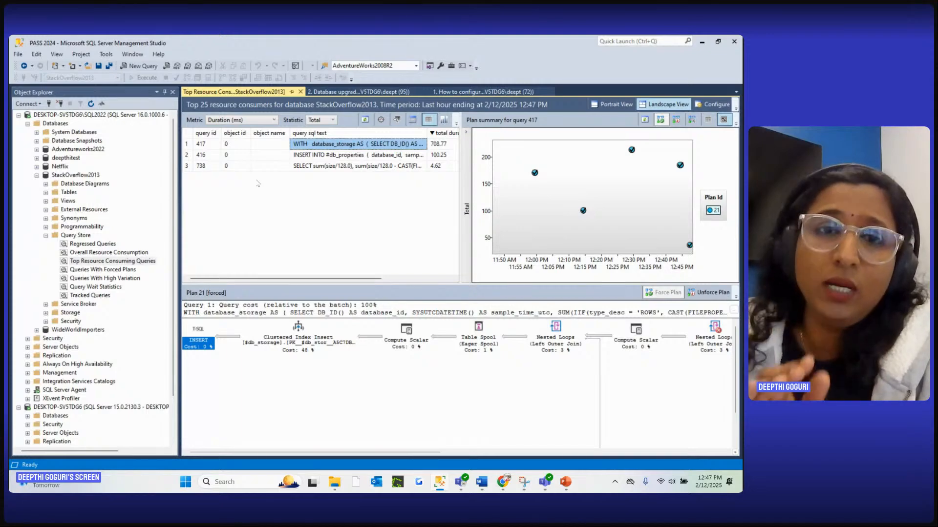
Go through the SQL text of queries 417, 416 and 738 in the grid, viewing their plans
{"action": "left_click", "coordinate": [237, 155]}
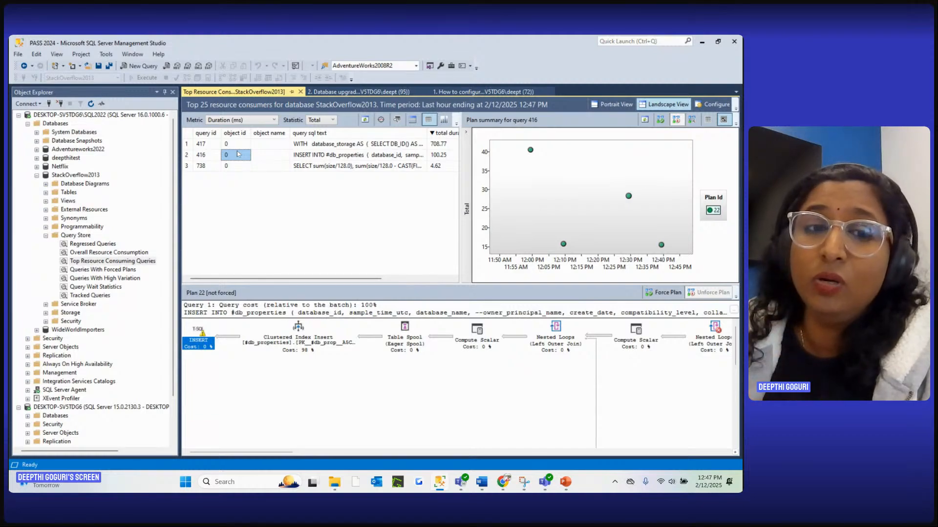
{"action": "left_click", "coordinate": [316, 146]}
{"action": "left_click", "coordinate": [317, 156]}
{"action": "left_click", "coordinate": [318, 166]}
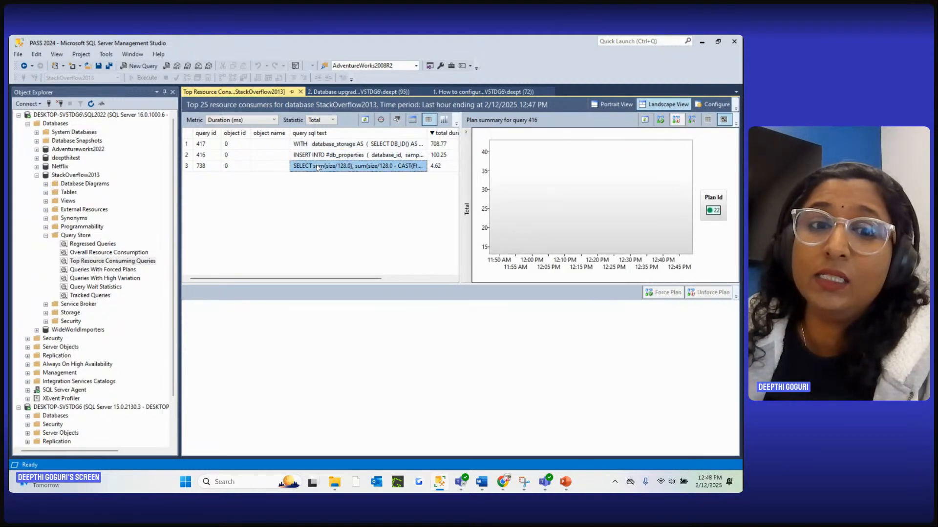
{"action": "left_click", "coordinate": [318, 145]}
{"action": "left_click", "coordinate": [320, 157]}
{"action": "left_click", "coordinate": [318, 165]}
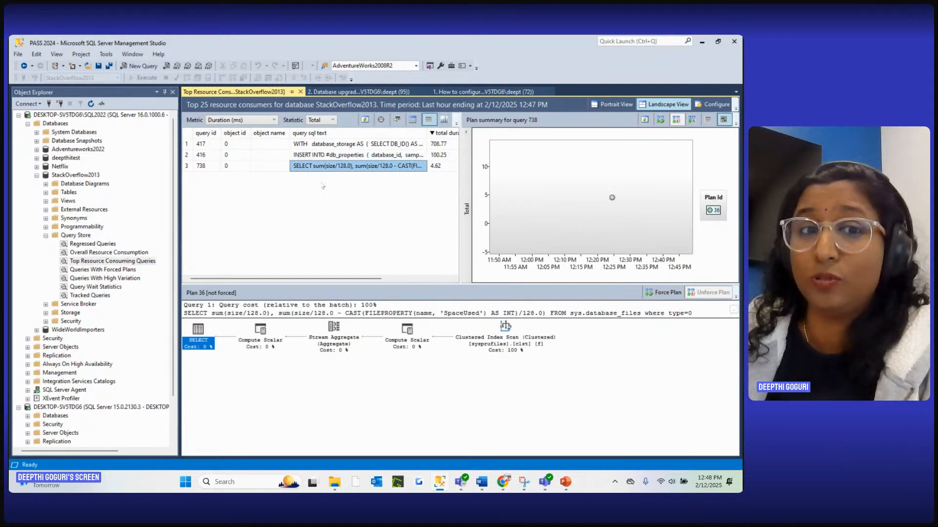
Check the object name and object id of the listed queries, and bring up the plan summary for query 417
{"action": "left_click", "coordinate": [271, 144]}
{"action": "left_click", "coordinate": [263, 155]}
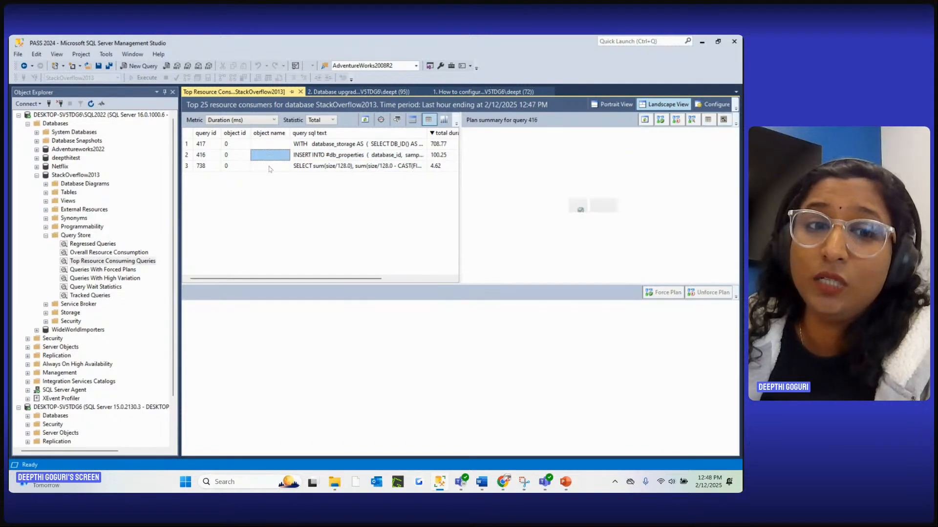
{"action": "left_click", "coordinate": [259, 166]}
{"action": "key", "text": "Left"}
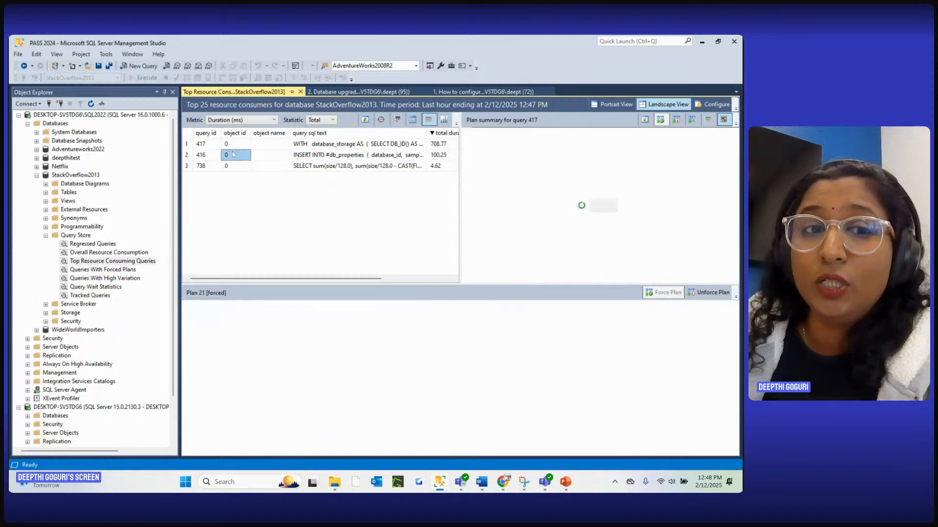
{"action": "left_click", "coordinate": [211, 145]}
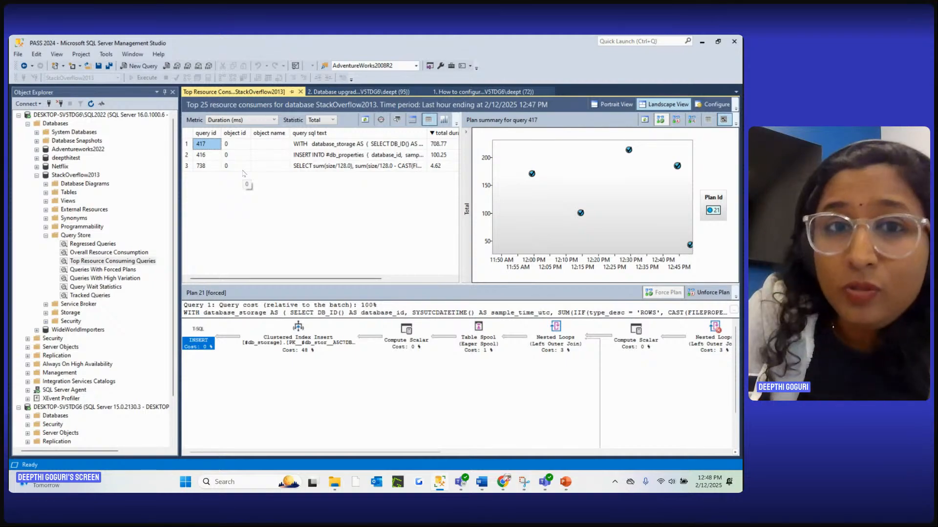
Look over the Query Store setup statements in the database upgrade script, and return to the Top Resource Consuming Queries report
{"action": "left_click", "coordinate": [241, 146]}
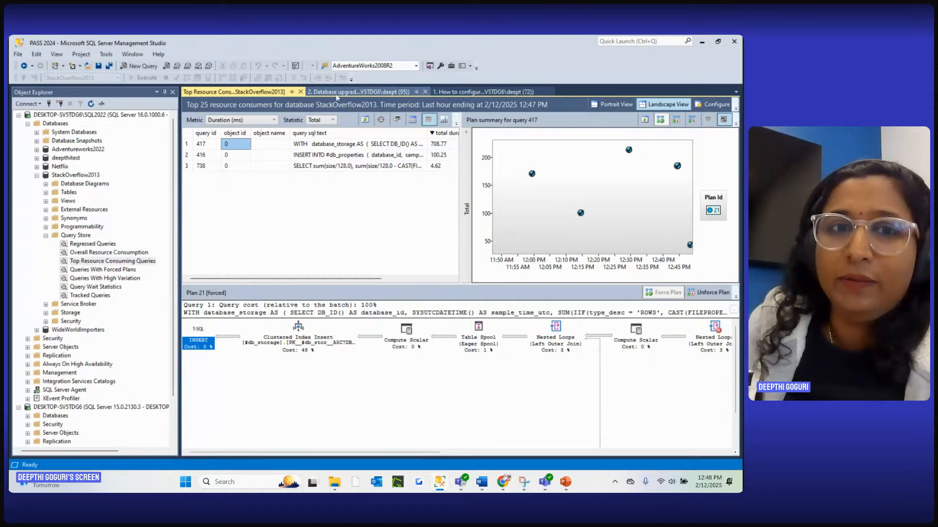
{"action": "left_click", "coordinate": [359, 92]}
{"action": "scroll", "coordinate": [399, 222], "scroll_direction": "down", "scroll_amount": 1}
{"action": "scroll", "coordinate": [399, 222], "scroll_direction": "down", "scroll_amount": 9}
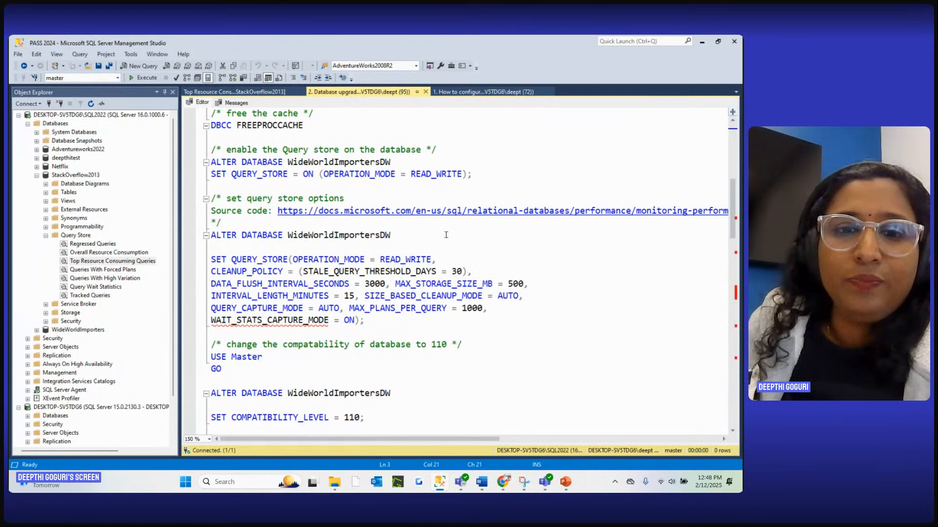
{"action": "scroll", "coordinate": [497, 231], "scroll_direction": "up", "scroll_amount": 9}
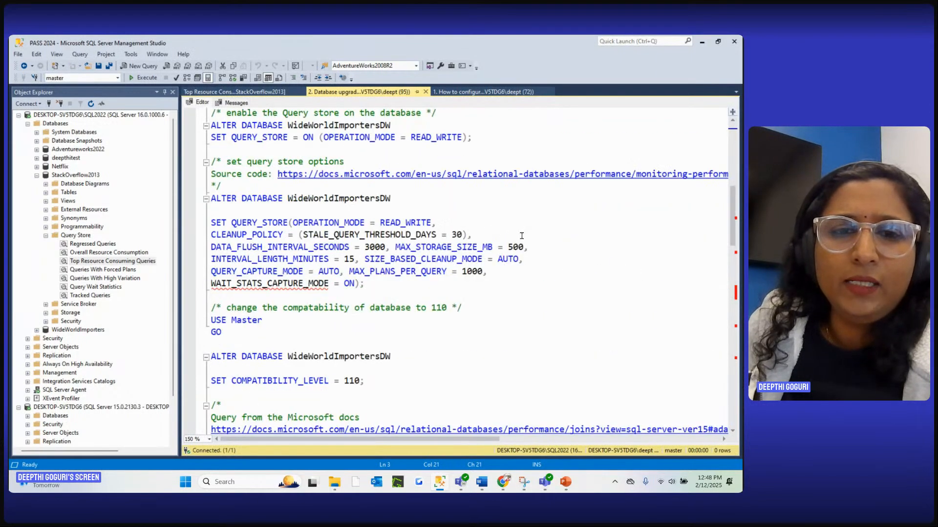
{"action": "scroll", "coordinate": [522, 236], "scroll_direction": "up", "scroll_amount": 2}
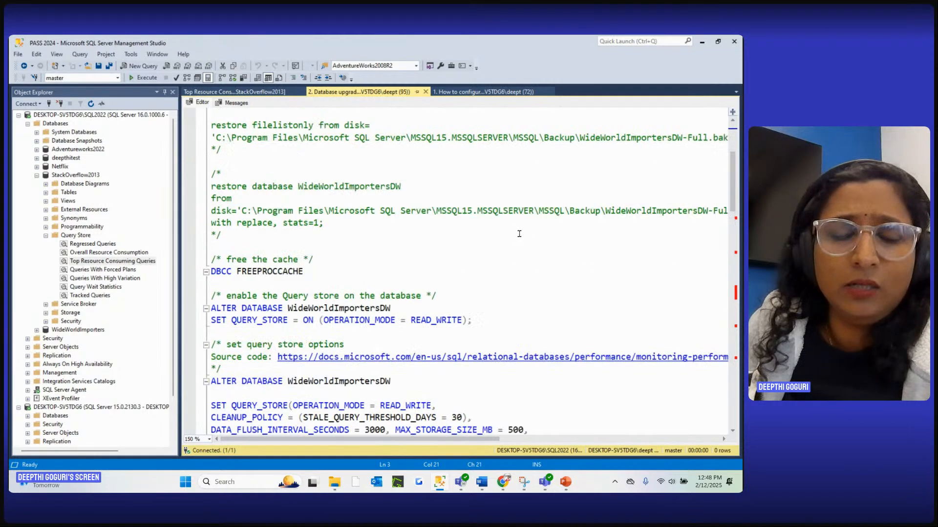
{"action": "left_click", "coordinate": [258, 93]}
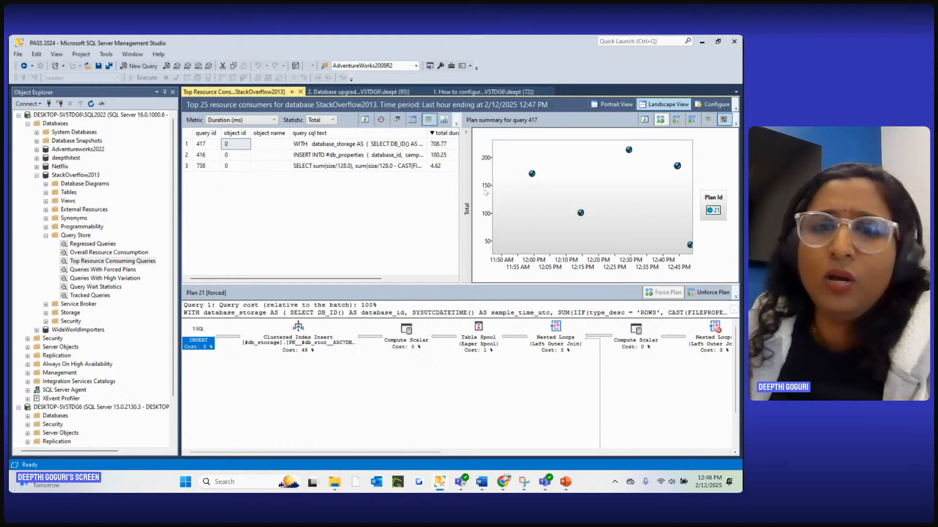
Review the total duration, execution count and plan count of the listed queries, and select plan 21 of query 417
{"action": "scroll", "coordinate": [346, 281], "scroll_direction": "right", "scroll_amount": 5}
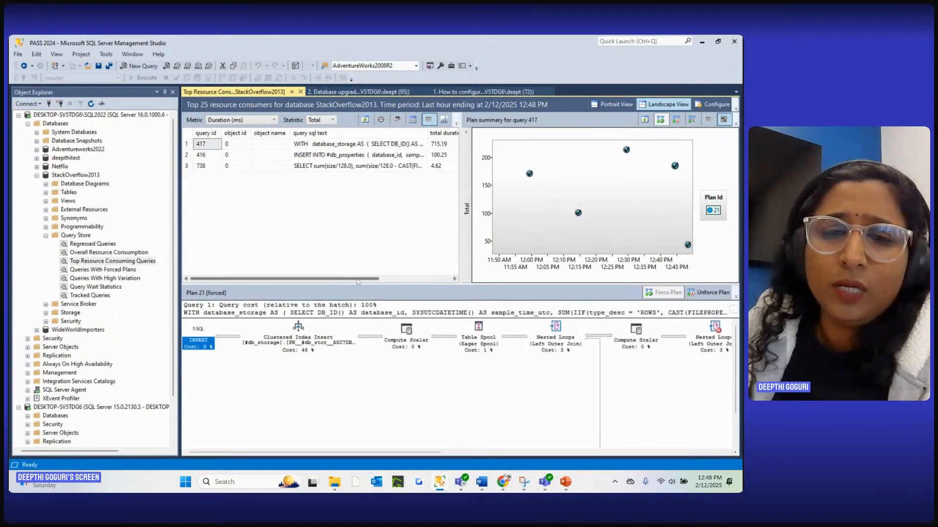
{"action": "scroll", "coordinate": [357, 282], "scroll_direction": "right", "scroll_amount": 5}
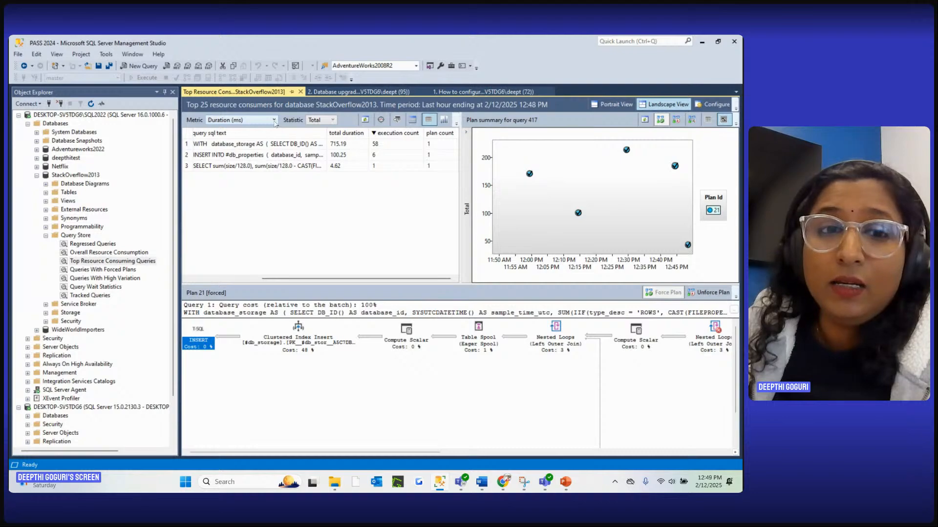
{"action": "left_click", "coordinate": [209, 146]}
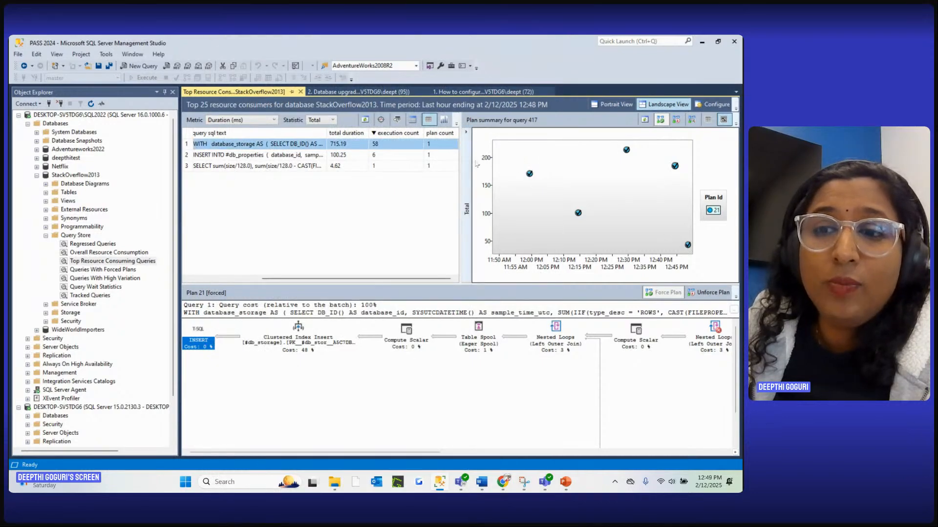
{"action": "left_click", "coordinate": [714, 213]}
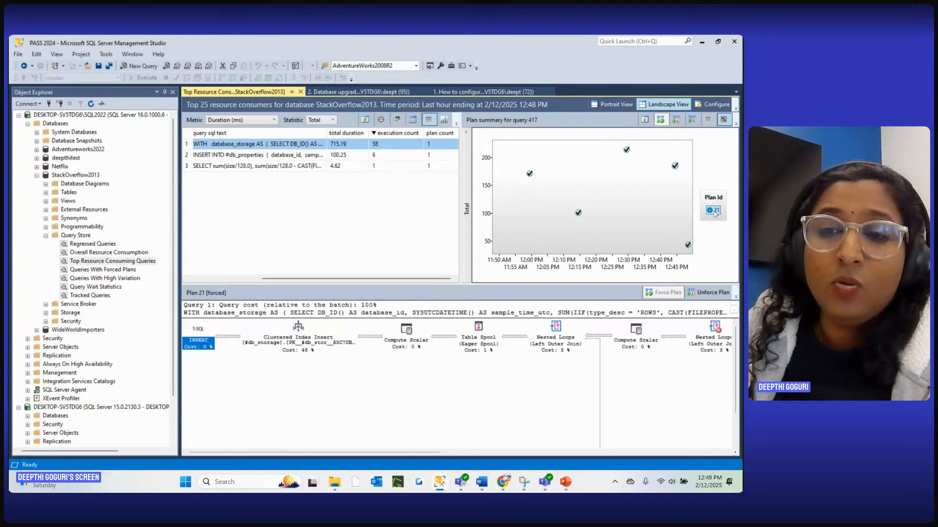
{"action": "left_click", "coordinate": [714, 213]}
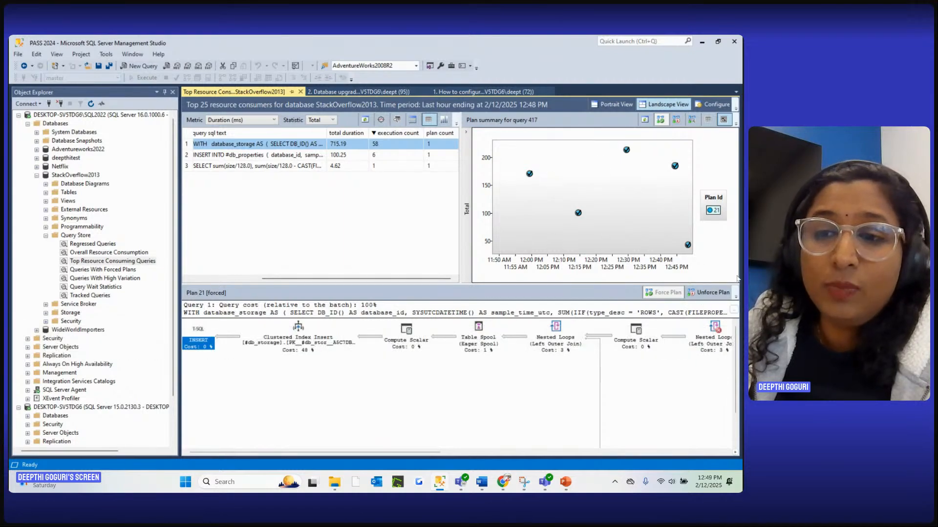
Unforce plan 21 for query 417 and force the same plan again
{"action": "left_click", "coordinate": [702, 293]}
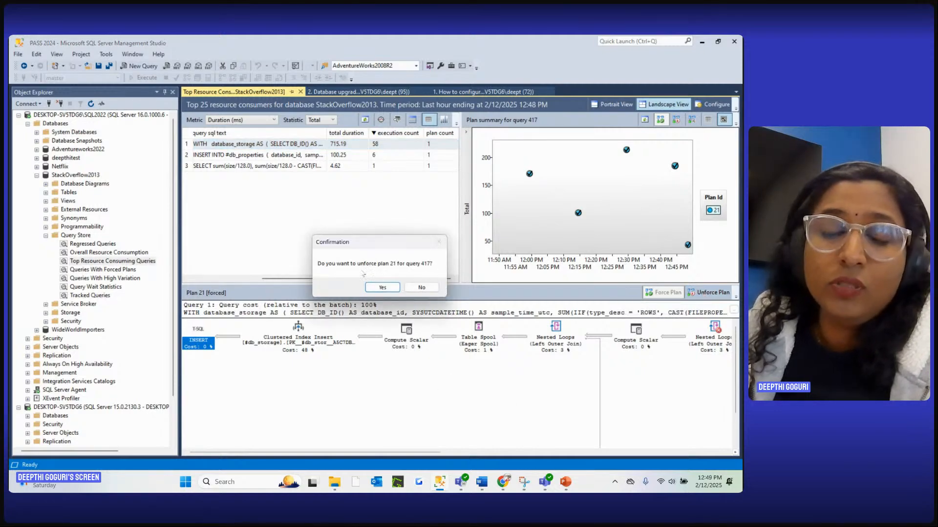
{"action": "left_click", "coordinate": [380, 288]}
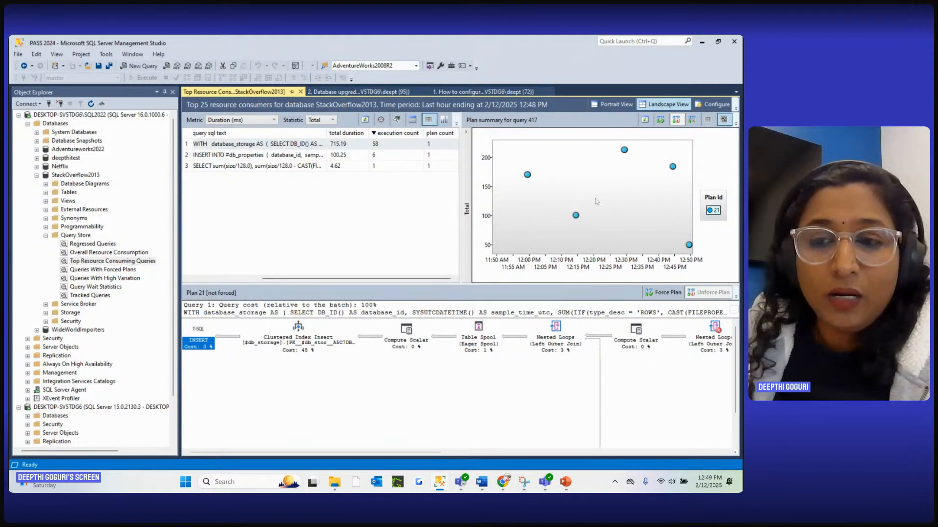
{"action": "left_click", "coordinate": [660, 293]}
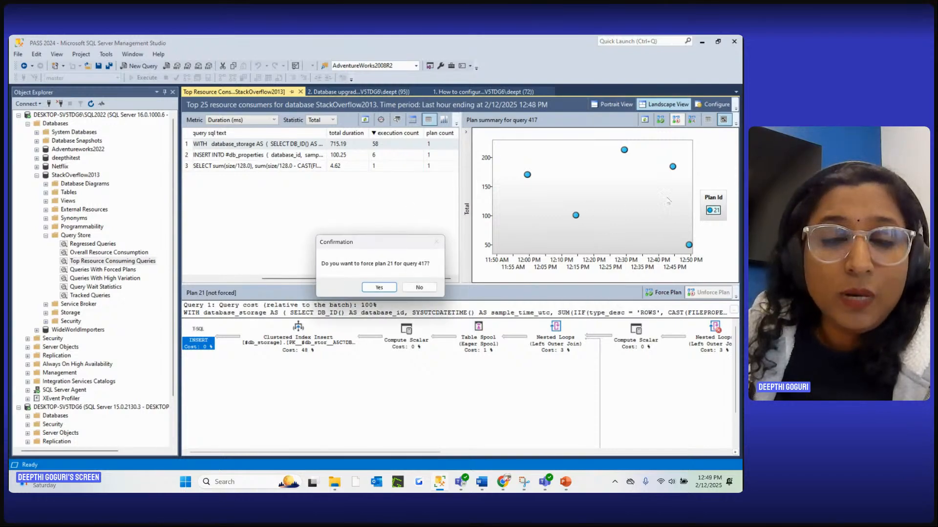
{"action": "left_click", "coordinate": [379, 287]}
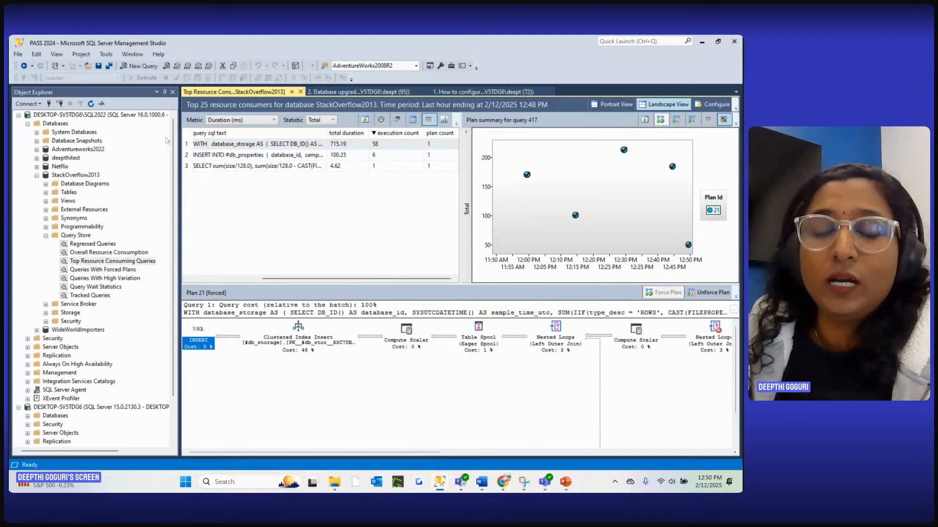
Review the available metrics, keep Duration (ms), and inspect plan 21's duration statistics for the interval around 12:15 PM
{"action": "left_click", "coordinate": [260, 121]}
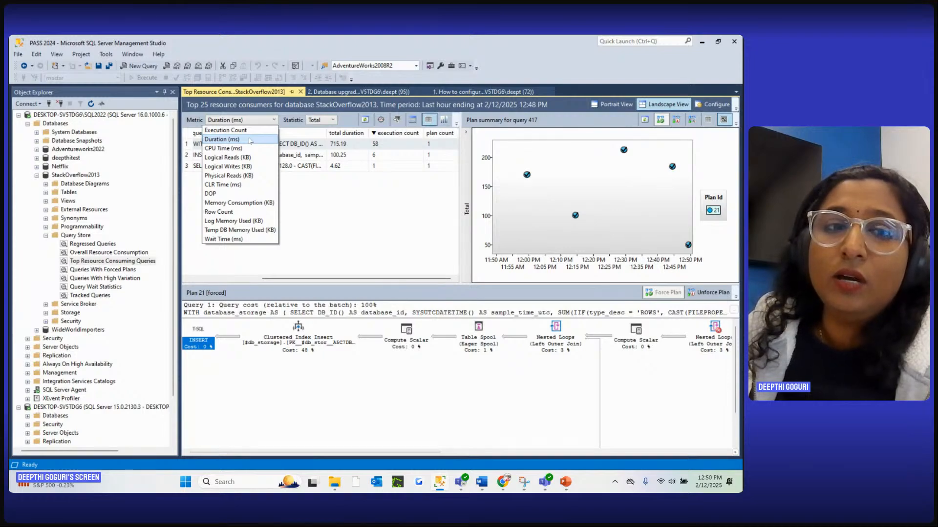
{"action": "left_click", "coordinate": [249, 141]}
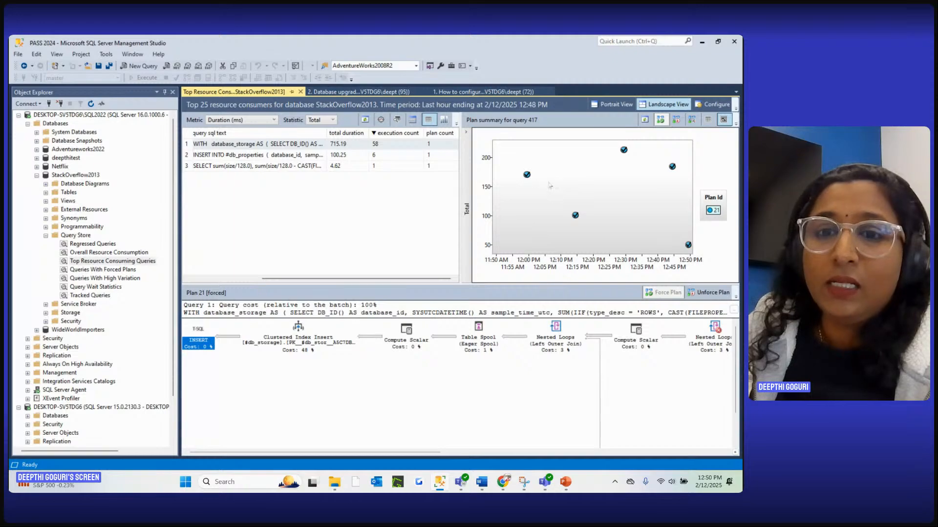
{"action": "left_click", "coordinate": [576, 216]}
{"action": "mouse_move", "coordinate": [576, 217]}
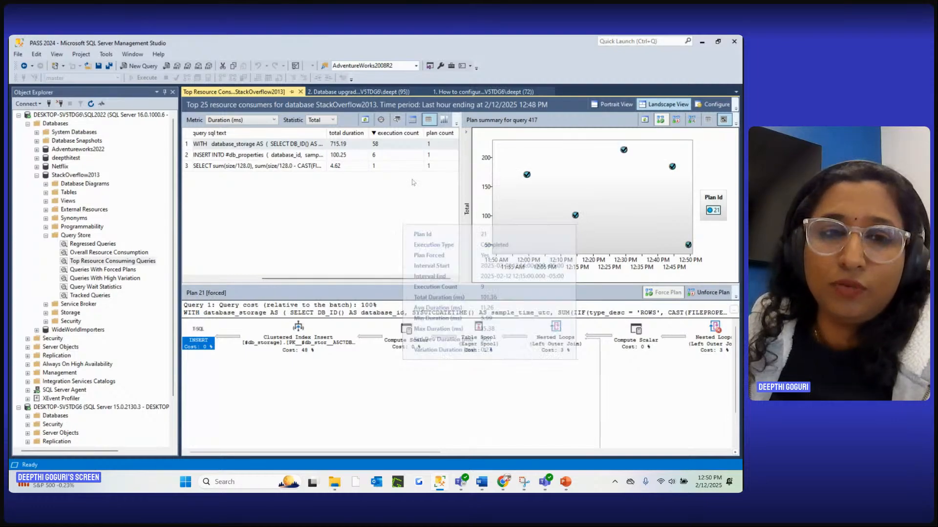
Switch the report metric to CPU Time (ms) and review the statistic choices, keeping Total
{"action": "left_click", "coordinate": [248, 121]}
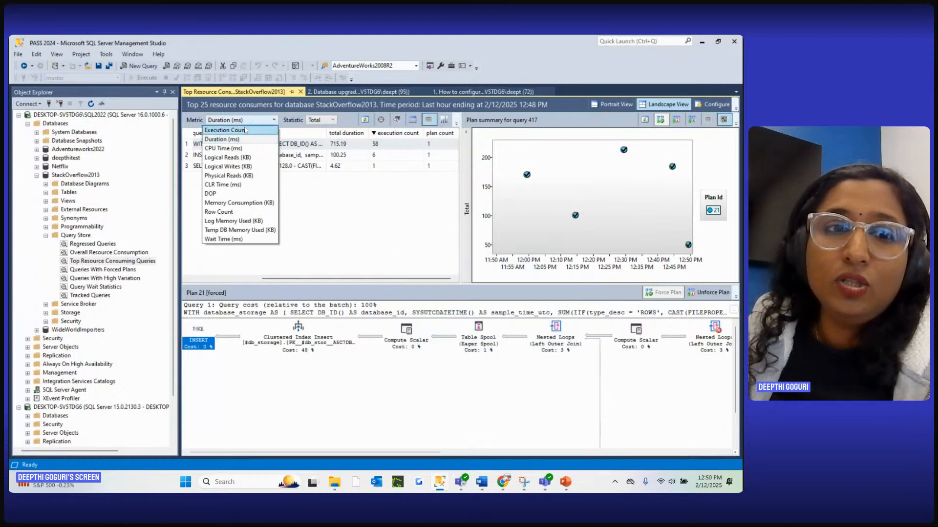
{"action": "left_click", "coordinate": [231, 149]}
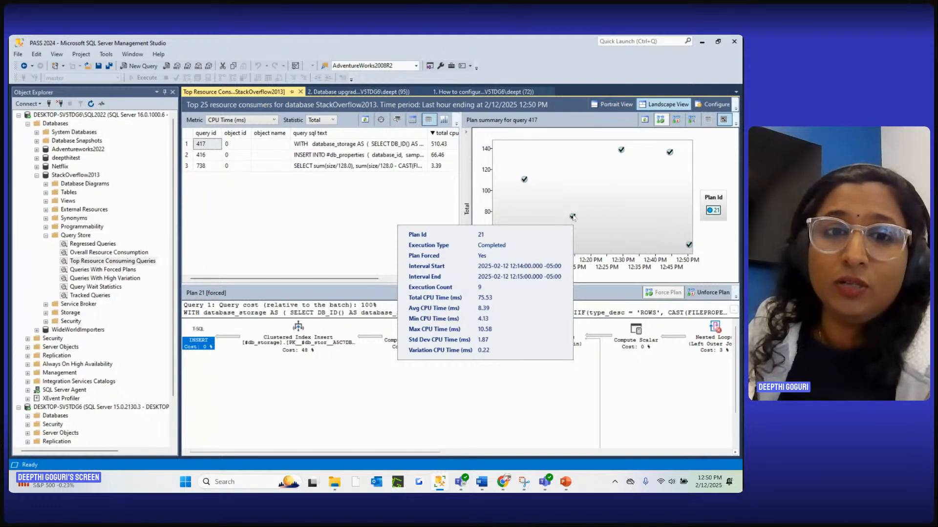
{"action": "left_click", "coordinate": [323, 121]}
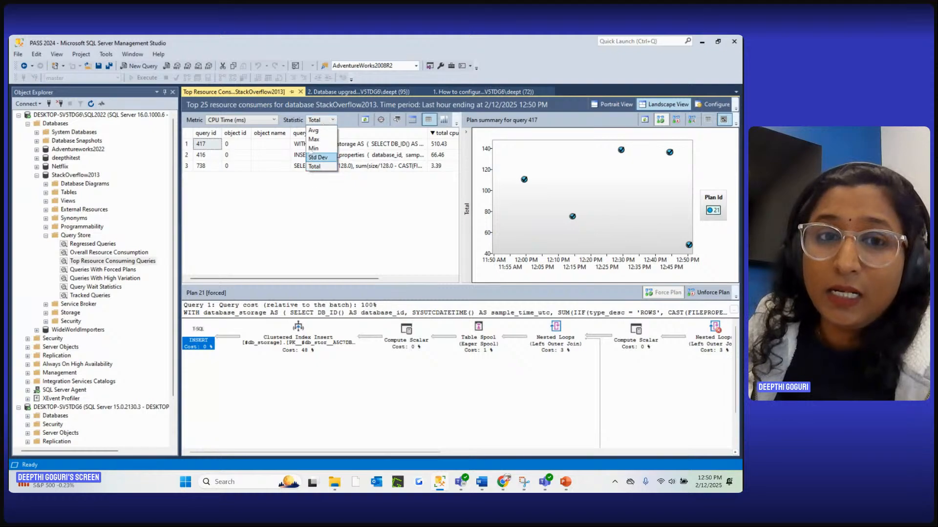
{"action": "left_click", "coordinate": [352, 212]}
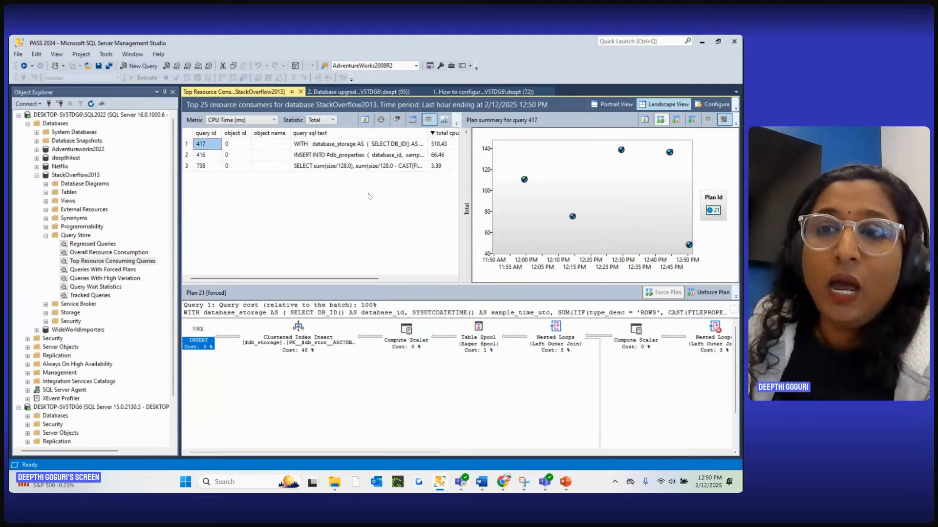
Configure the report with a custom time interval from 2/11/2025 12:46 PM to 2/12/2025 12:46 PM, returning the top 25 queries
{"action": "left_click", "coordinate": [714, 107]}
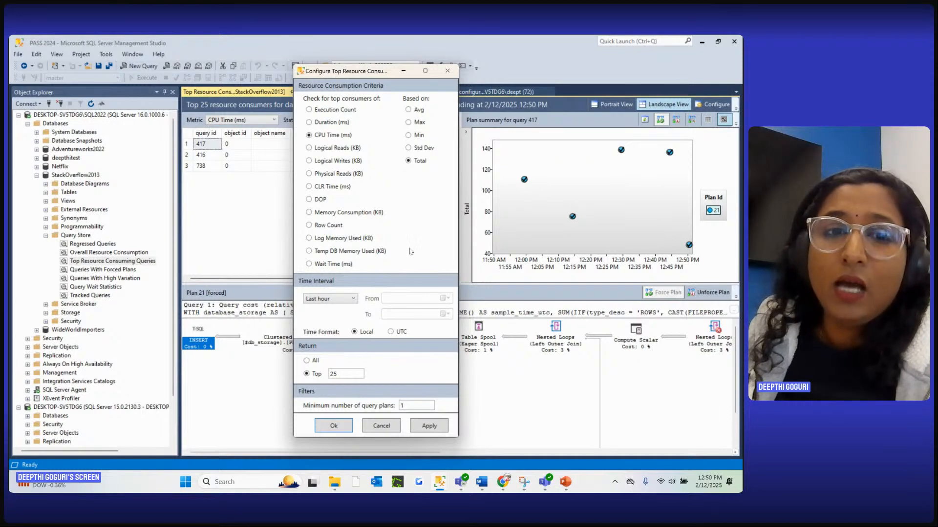
{"action": "left_click", "coordinate": [343, 299]}
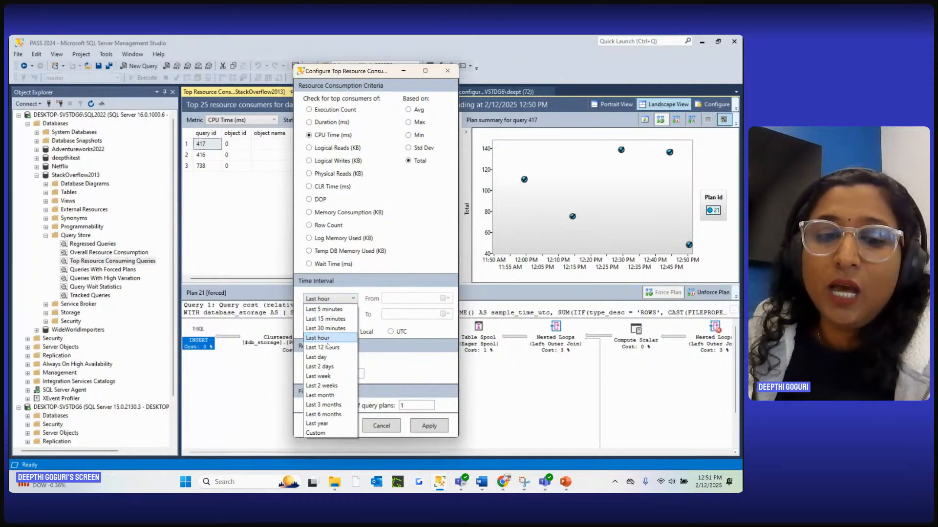
{"action": "left_click", "coordinate": [317, 433]}
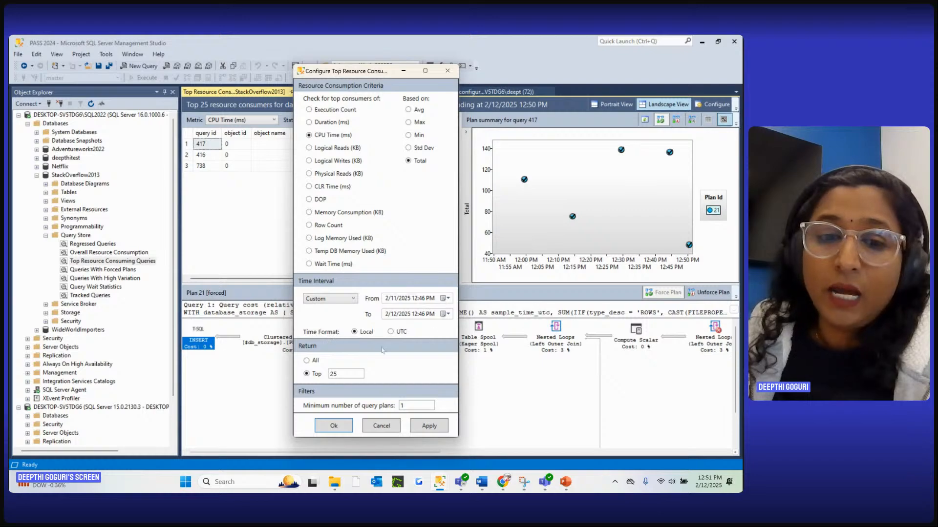
{"action": "left_click_drag", "start_coordinate": [343, 374], "coordinate": [325, 375]}
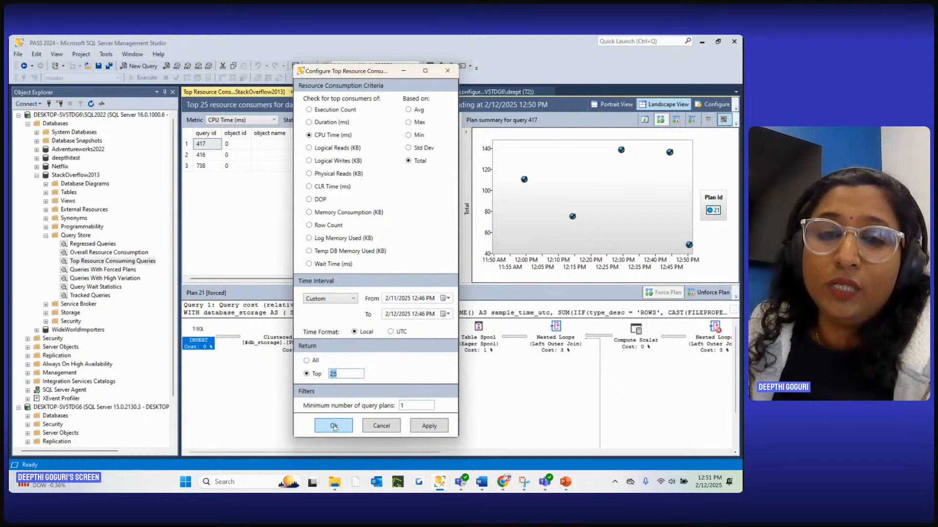
{"action": "left_click", "coordinate": [341, 374]}
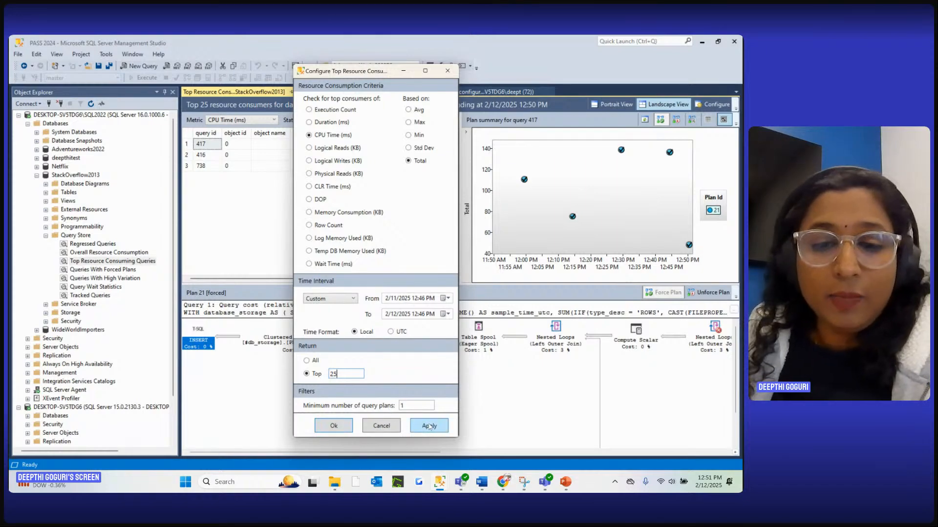
{"action": "left_click", "coordinate": [339, 431]}
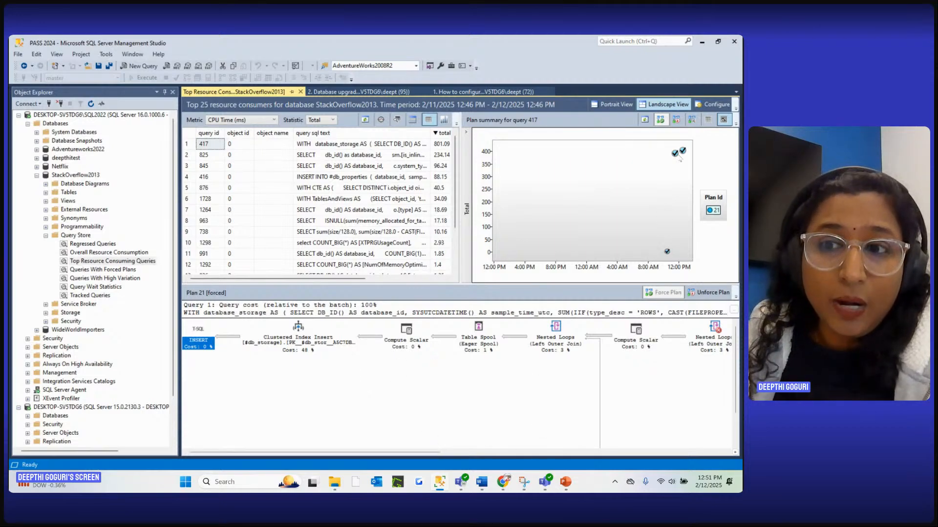
Open StackOverflow2013's Queries With Forced Plans report, compare it with the top resource consumers, and inspect the highest point in query 417's plan summary
{"action": "left_click", "coordinate": [112, 270]}
{"action": "right_click", "coordinate": [115, 271]}
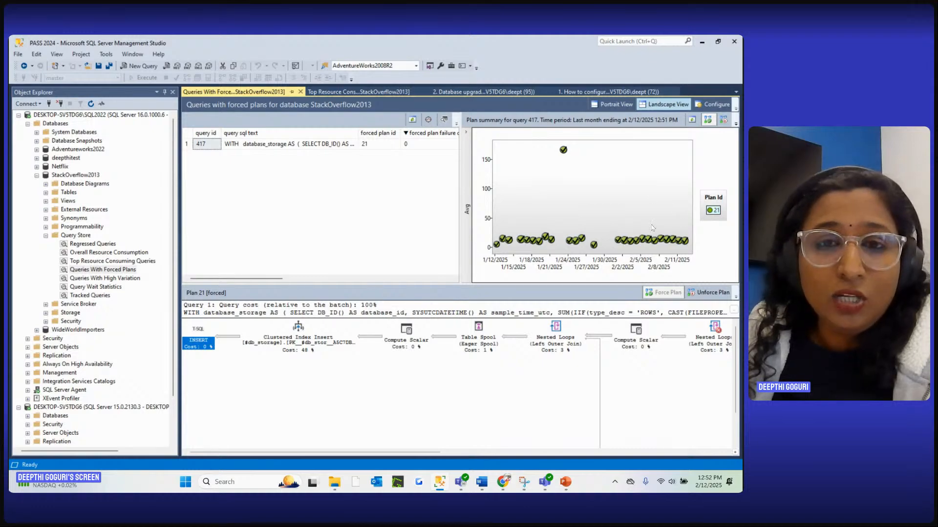
{"action": "left_click", "coordinate": [359, 92]}
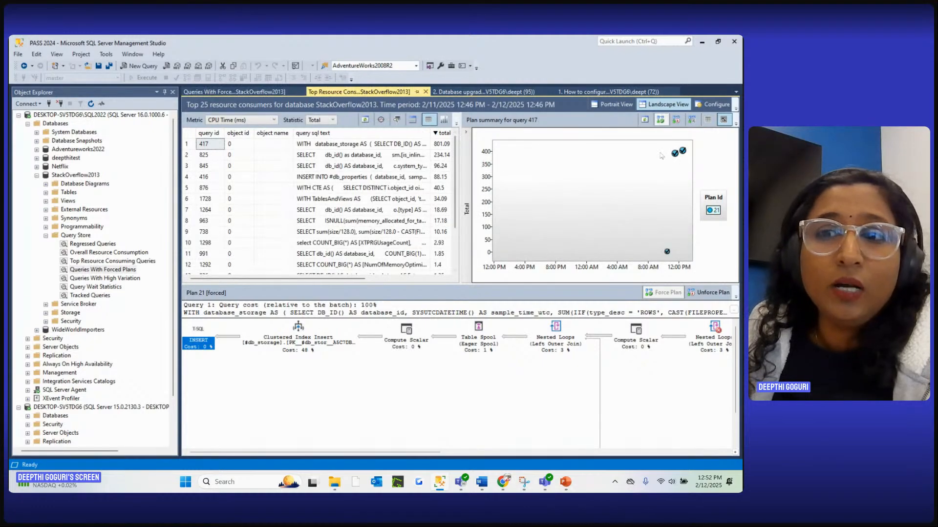
{"action": "left_click", "coordinate": [234, 91]}
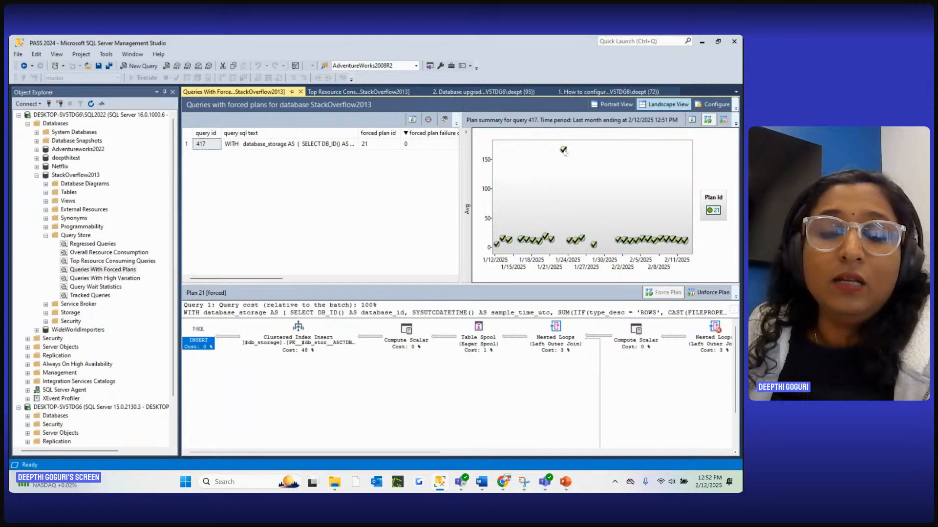
{"action": "mouse_move", "coordinate": [564, 152]}
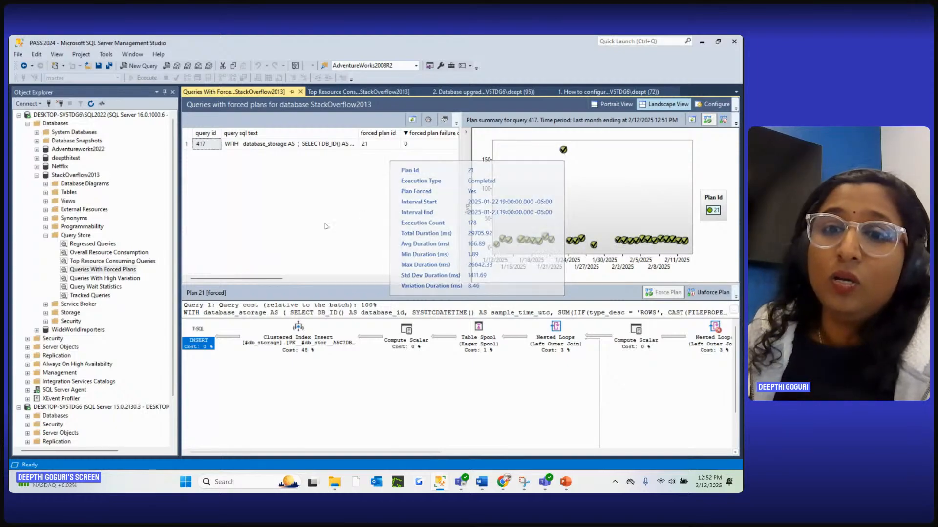
Close the Queries With Forced Plans report and review the Query Store setup statements for WideWorldImportersDW in the database upgrade script
{"action": "left_click", "coordinate": [342, 92]}
{"action": "left_click", "coordinate": [301, 92]}
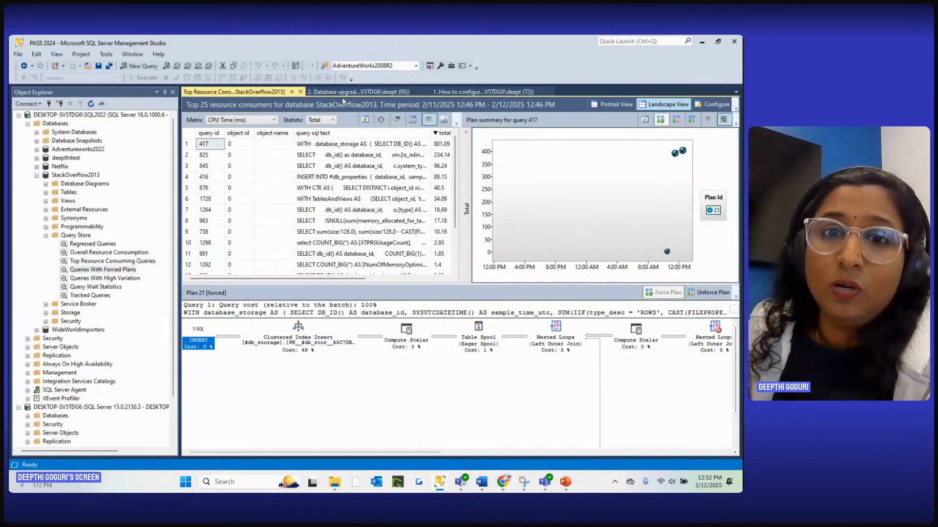
{"action": "left_click", "coordinate": [347, 92]}
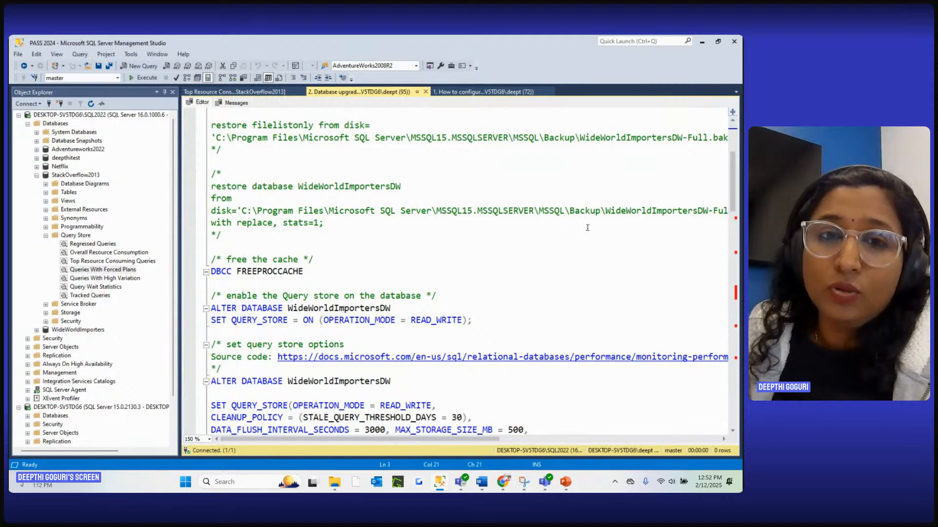
{"action": "scroll", "coordinate": [596, 222], "scroll_direction": "down", "scroll_amount": 3}
{"action": "scroll", "coordinate": [603, 216], "scroll_direction": "up", "scroll_amount": 4}
{"action": "scroll", "coordinate": [630, 220], "scroll_direction": "down", "scroll_amount": 4}
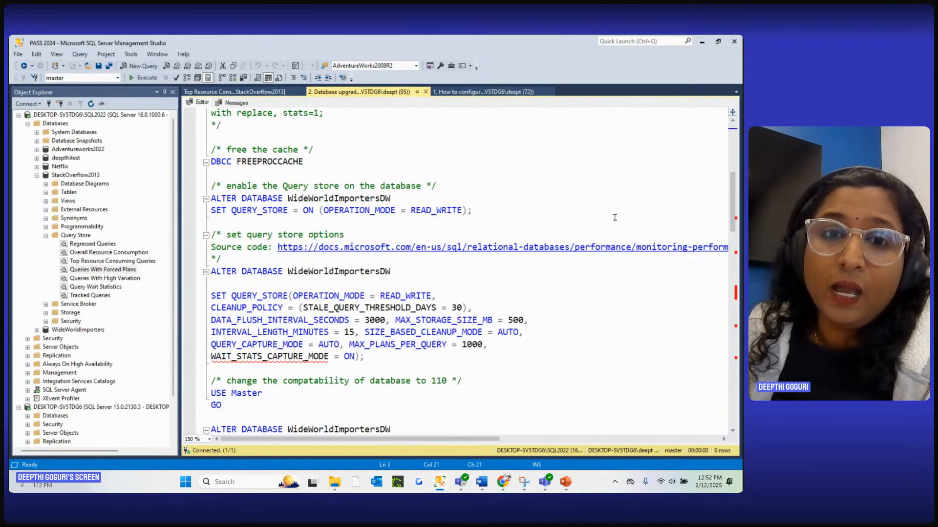
{"action": "scroll", "coordinate": [658, 223], "scroll_direction": "up", "scroll_amount": 1}
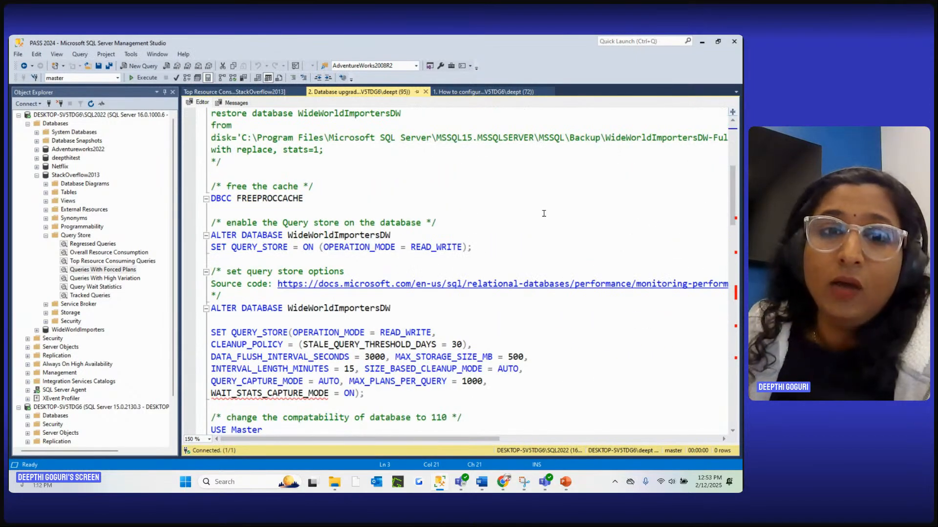
Collapse StackOverflow2013 on the SQL2022 instance and expand the databases of the DESKTOP-SV5TDG6 (SQL Server 15.0) instance
{"action": "scroll", "coordinate": [546, 210], "scroll_direction": "up", "scroll_amount": 2}
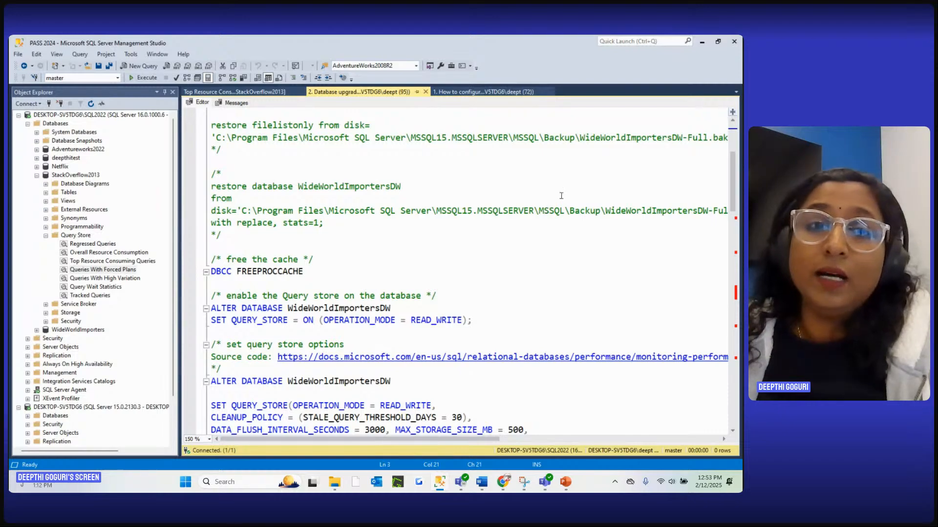
{"action": "scroll", "coordinate": [523, 195], "scroll_direction": "down", "scroll_amount": 2}
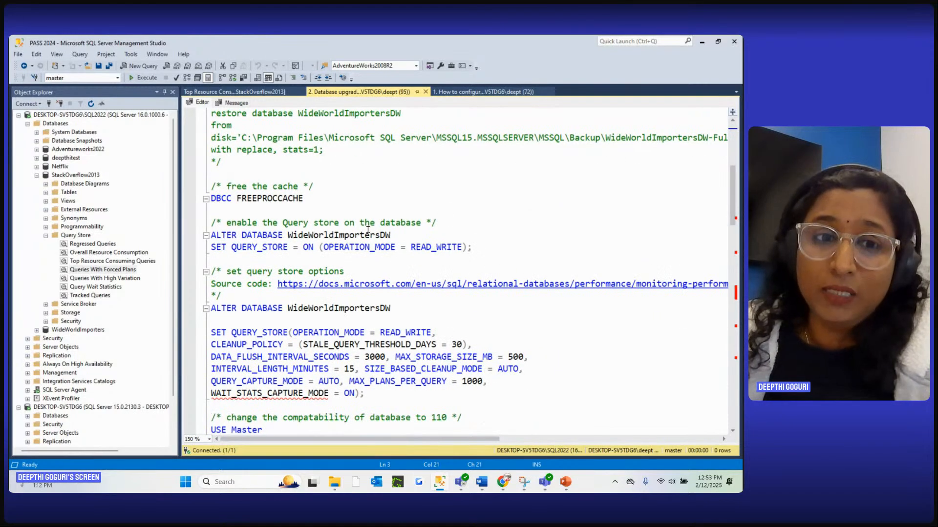
{"action": "scroll", "coordinate": [357, 244], "scroll_direction": "down", "scroll_amount": 1}
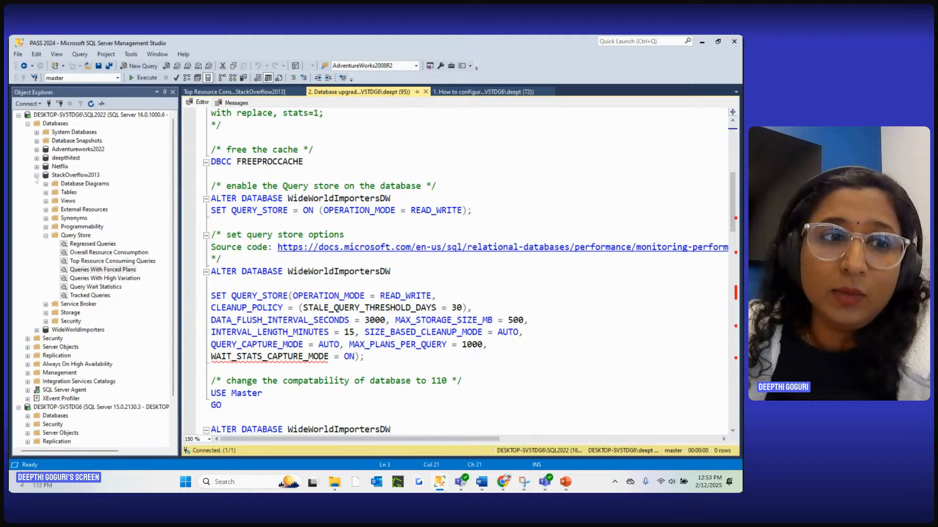
{"action": "left_click", "coordinate": [37, 176]}
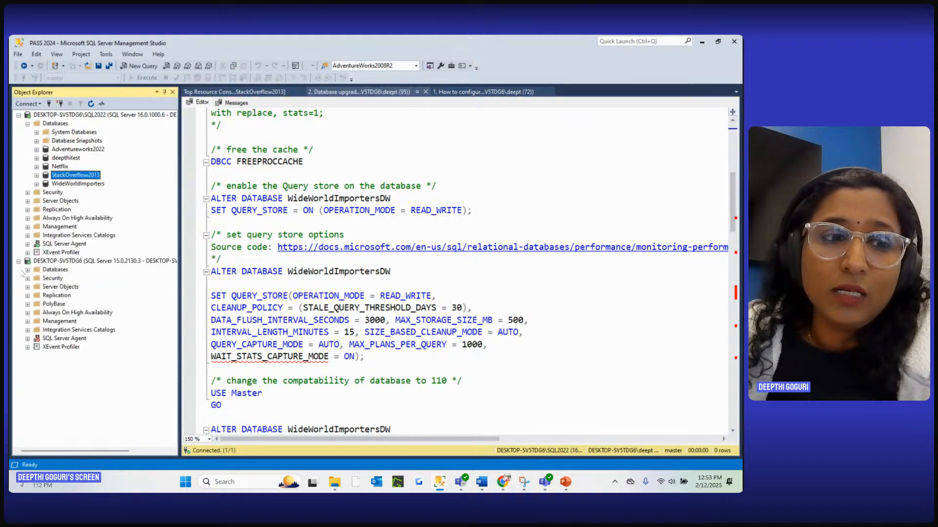
{"action": "left_click", "coordinate": [27, 270]}
Change the database upgrade script's connection to the DESKTOP-SV5TDG6 server
{"action": "right_click", "coordinate": [370, 199]}
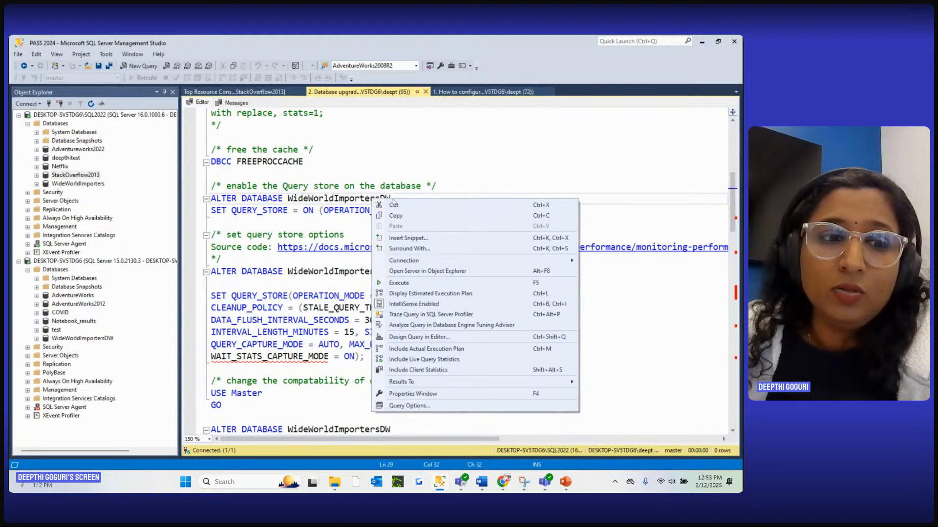
{"action": "mouse_move", "coordinate": [409, 262]}
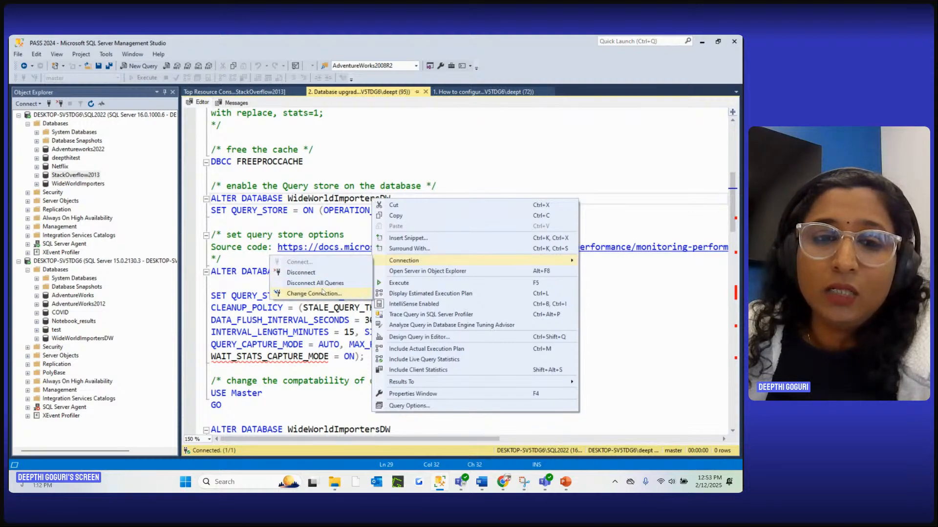
{"action": "left_click", "coordinate": [321, 295]}
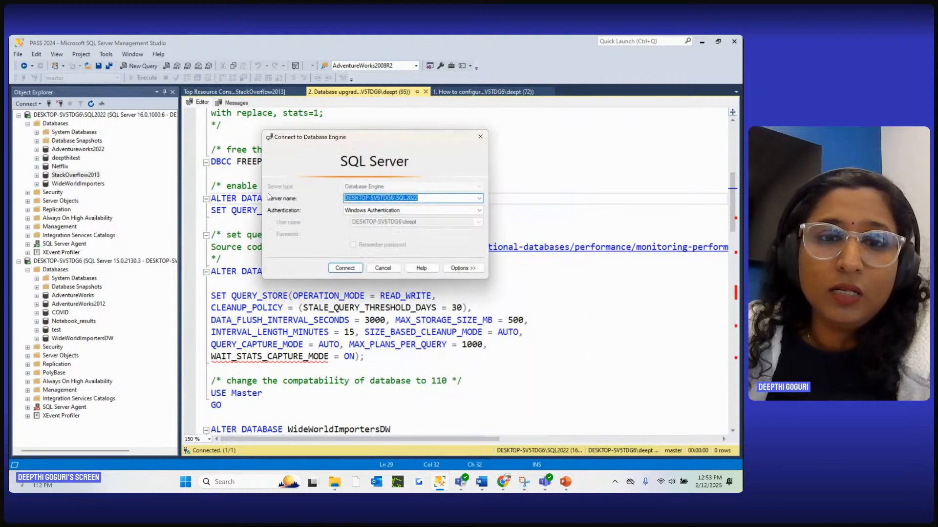
{"action": "left_click", "coordinate": [480, 198]}
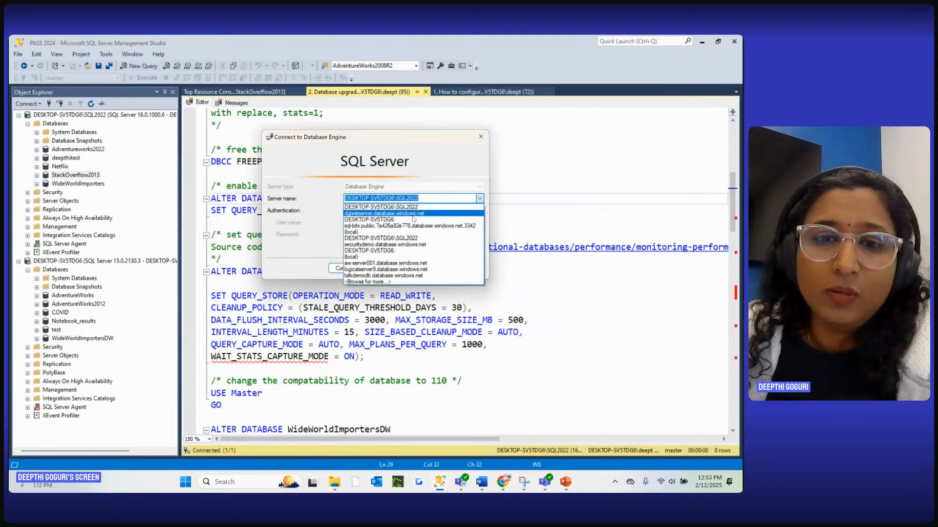
{"action": "left_click", "coordinate": [407, 220]}
{"action": "left_click", "coordinate": [344, 268]}
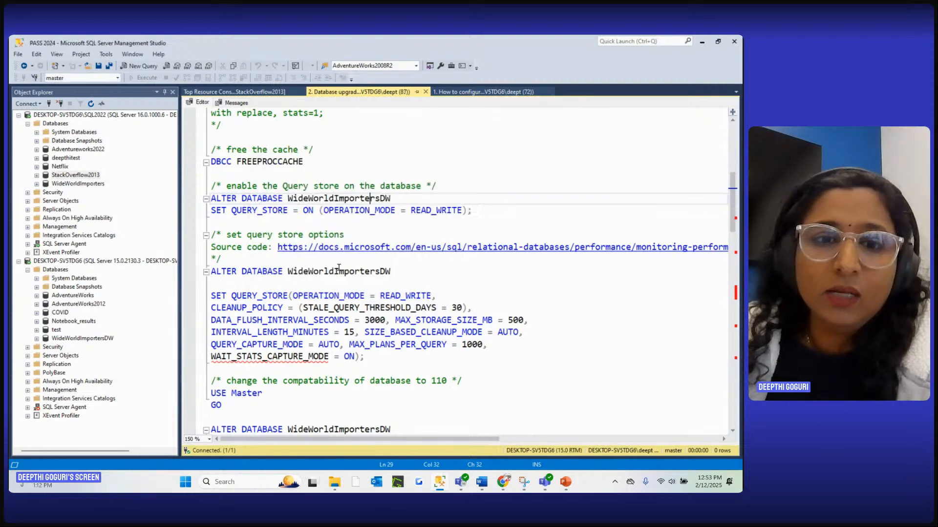
Run the script's statements that free the procedure cache and enable Query Store in READ_WRITE mode on WideWorldImportersDW
{"action": "left_click_drag", "start_coordinate": [341, 165], "coordinate": [341, 174]}
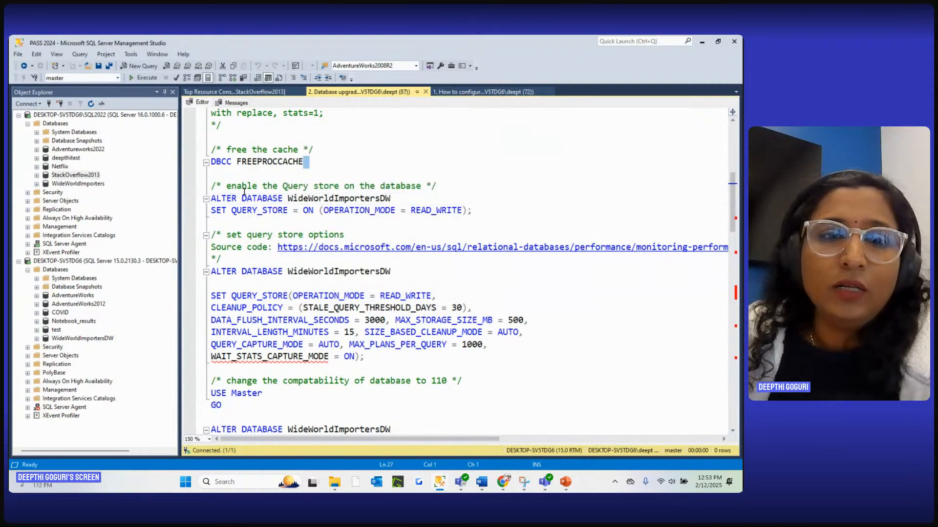
{"action": "left_click_drag", "start_coordinate": [472, 211], "coordinate": [211, 149]}
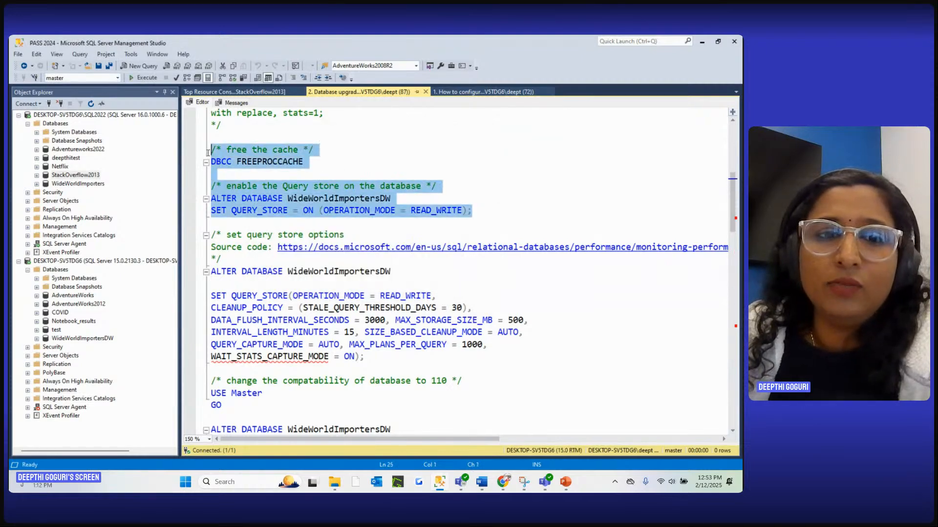
{"action": "left_click", "coordinate": [143, 78]}
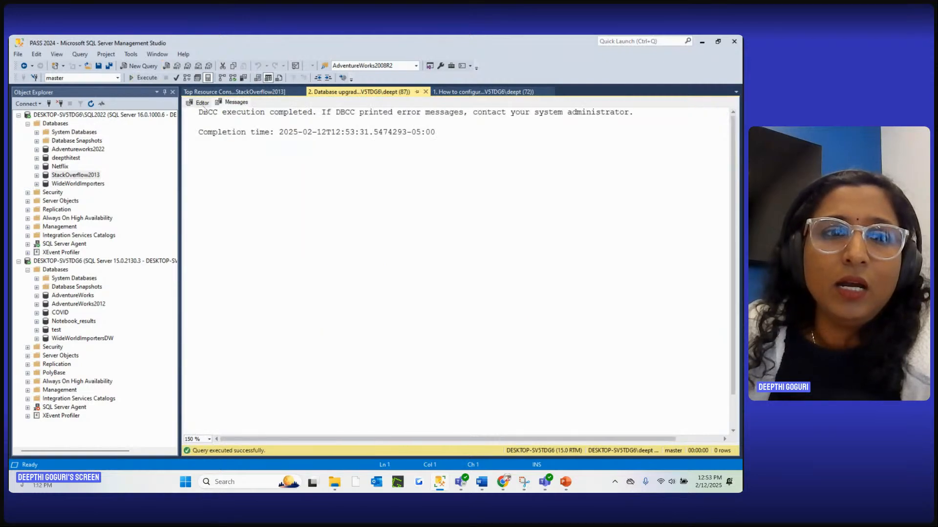
{"action": "key", "text": "ctrl+r"}
Run the WideWorldImportersDW Query Store options: 30-day stale threshold, 3000-second flush, 500 MB storage, 15-minute intervals, AUTO capture, 1000 plans per query, wait statistics on
{"action": "scroll", "coordinate": [366, 218], "scroll_direction": "down", "scroll_amount": 2}
{"action": "left_click", "coordinate": [421, 175]}
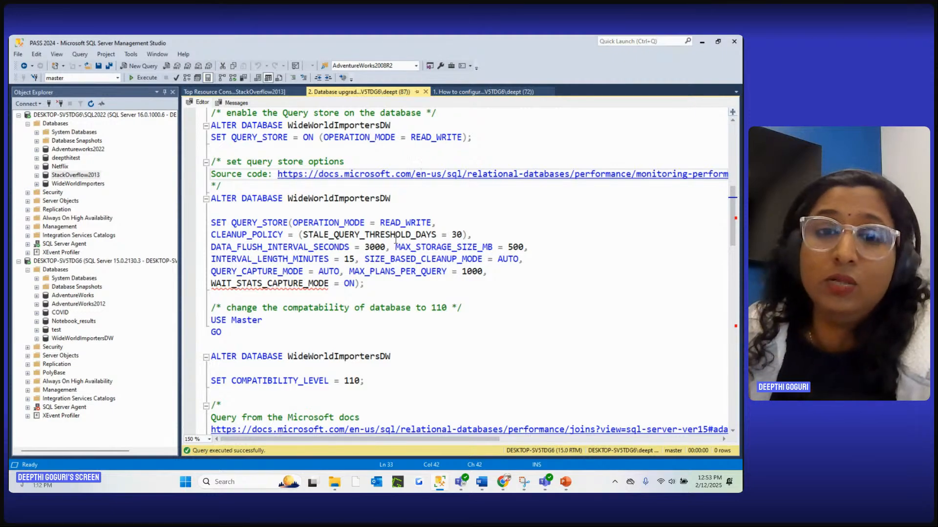
{"action": "left_click_drag", "start_coordinate": [366, 285], "coordinate": [210, 198]}
{"action": "left_click", "coordinate": [153, 78]}
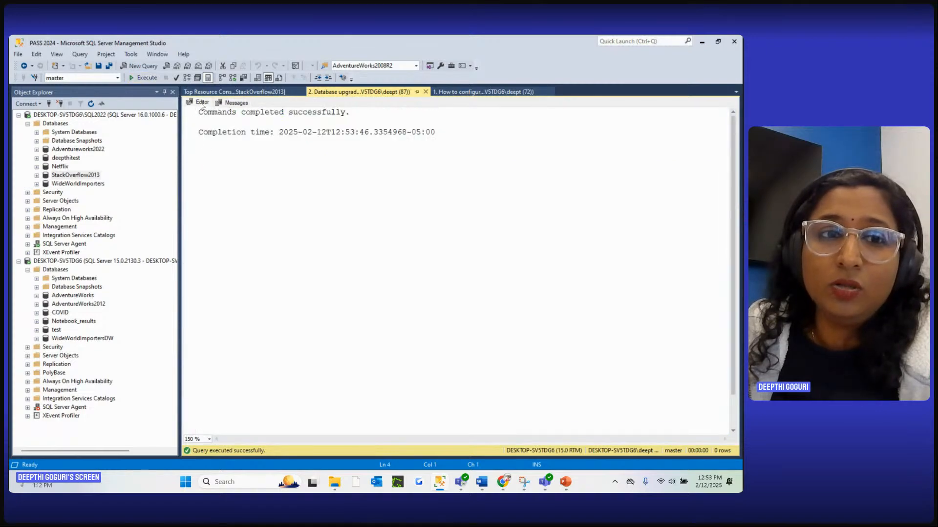
{"action": "left_click", "coordinate": [200, 103]}
Run the script block that sets WideWorldImportersDW's compatibility level to 110
{"action": "scroll", "coordinate": [417, 234], "scroll_direction": "down", "scroll_amount": 3}
{"action": "left_click", "coordinate": [484, 249]}
{"action": "left_click_drag", "start_coordinate": [396, 272], "coordinate": [211, 211]}
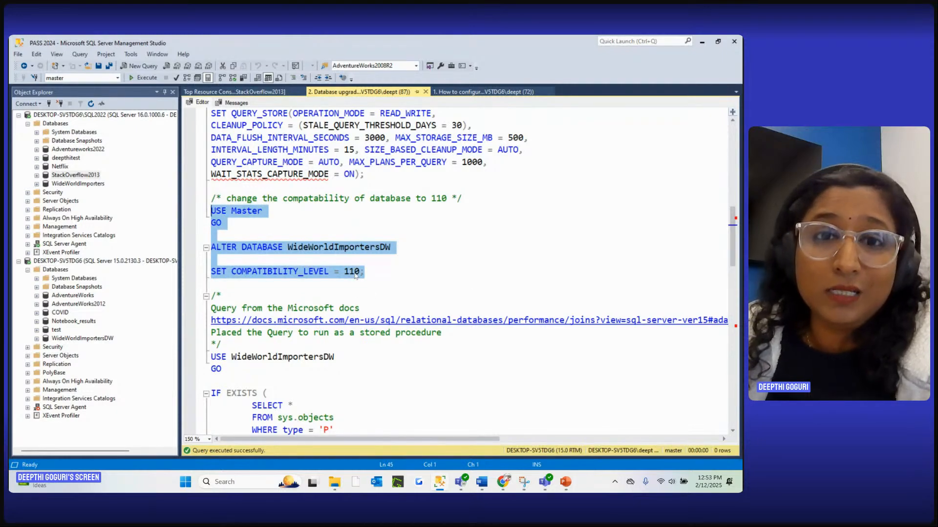
{"action": "left_click", "coordinate": [147, 78]}
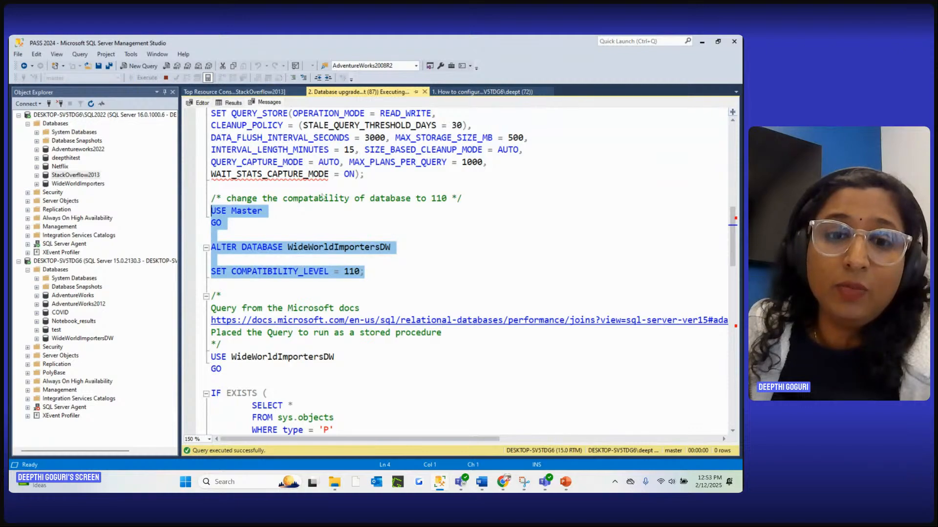
{"action": "left_click", "coordinate": [205, 104]}
{"action": "scroll", "coordinate": [353, 236], "scroll_direction": "down", "scroll_amount": 6}
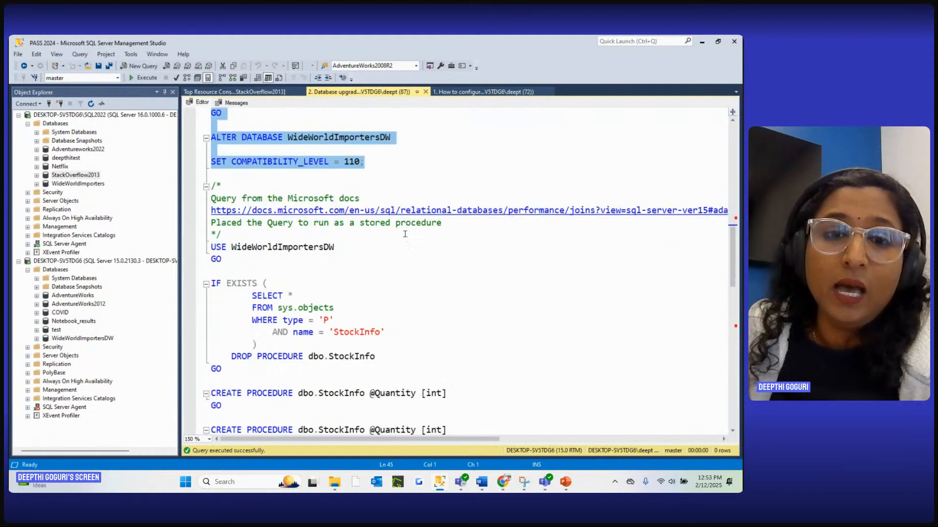
{"action": "left_click", "coordinate": [353, 245]}
{"action": "scroll", "coordinate": [353, 237], "scroll_direction": "down", "scroll_amount": 2}
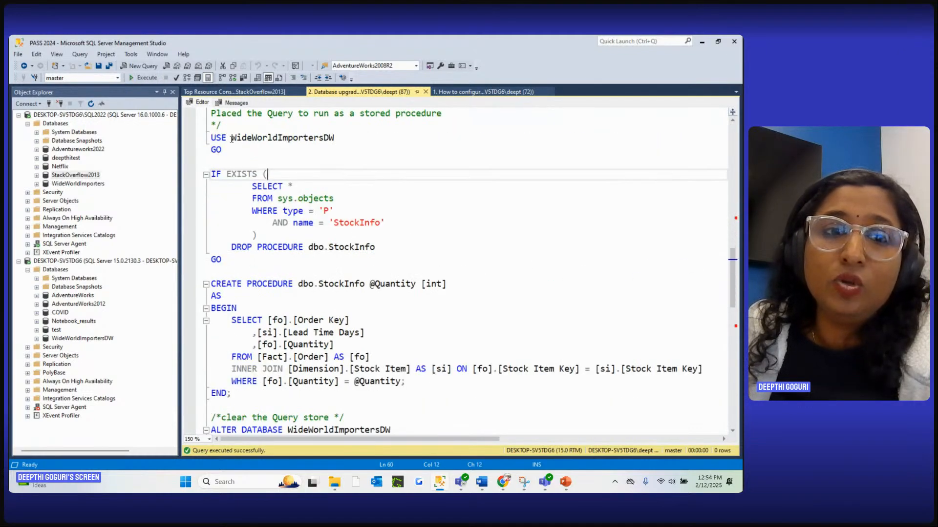
{"action": "left_click_drag", "start_coordinate": [214, 139], "coordinate": [268, 406]}
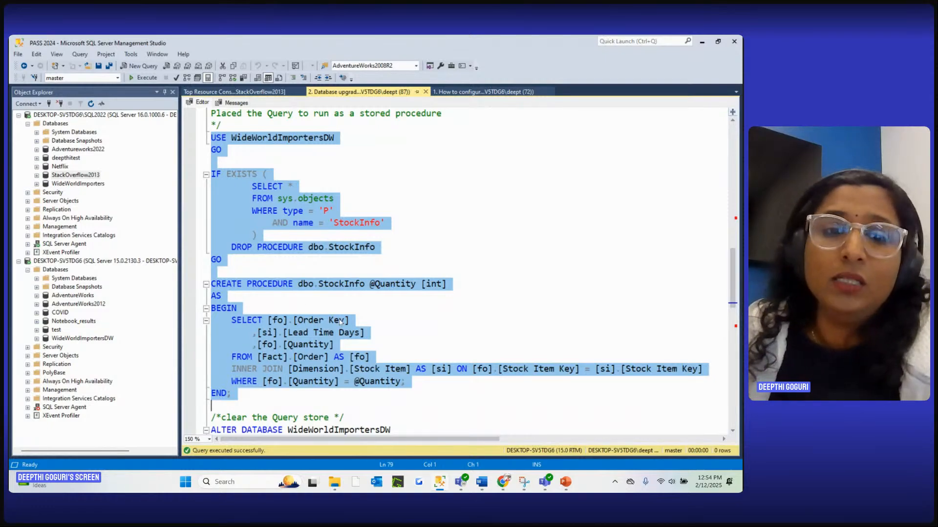
{"action": "left_click", "coordinate": [284, 309]}
{"action": "left_click_drag", "start_coordinate": [211, 321], "coordinate": [298, 395]}
{"action": "left_click", "coordinate": [290, 396]}
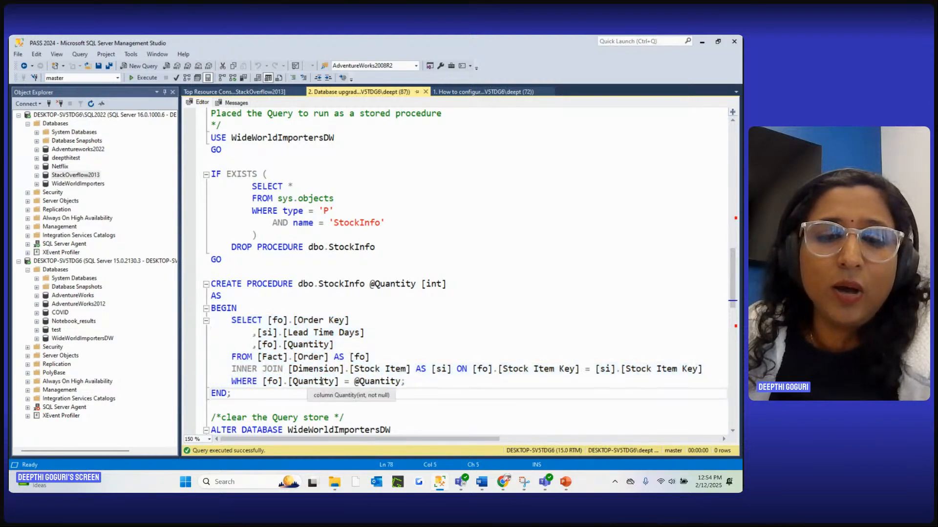
{"action": "left_click_drag", "start_coordinate": [207, 397], "coordinate": [202, 140]}
{"action": "left_click", "coordinate": [142, 77]}
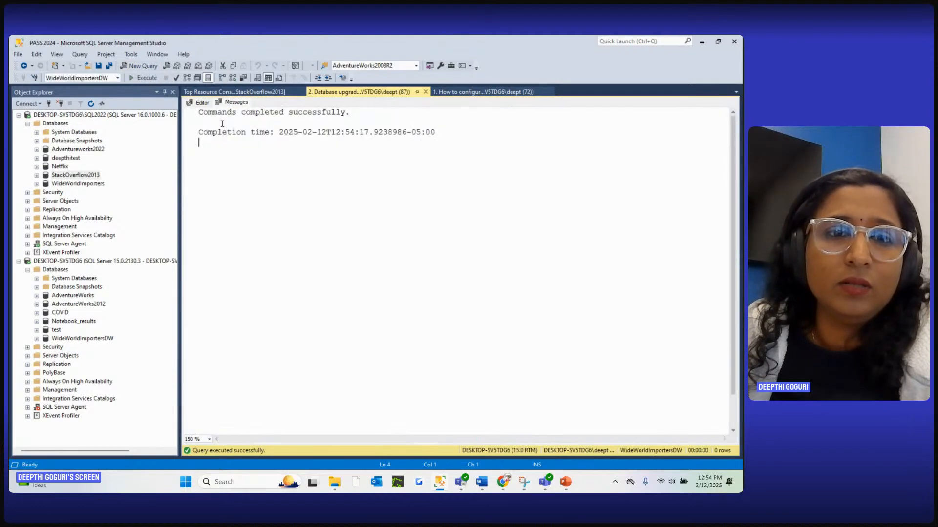
{"action": "left_click", "coordinate": [201, 102]}
Clear the Query Store of WideWorldImportersDW by running the script's SET QUERY_STORE CLEAR statement
{"action": "scroll", "coordinate": [439, 269], "scroll_direction": "down", "scroll_amount": 6}
{"action": "left_click", "coordinate": [479, 275]}
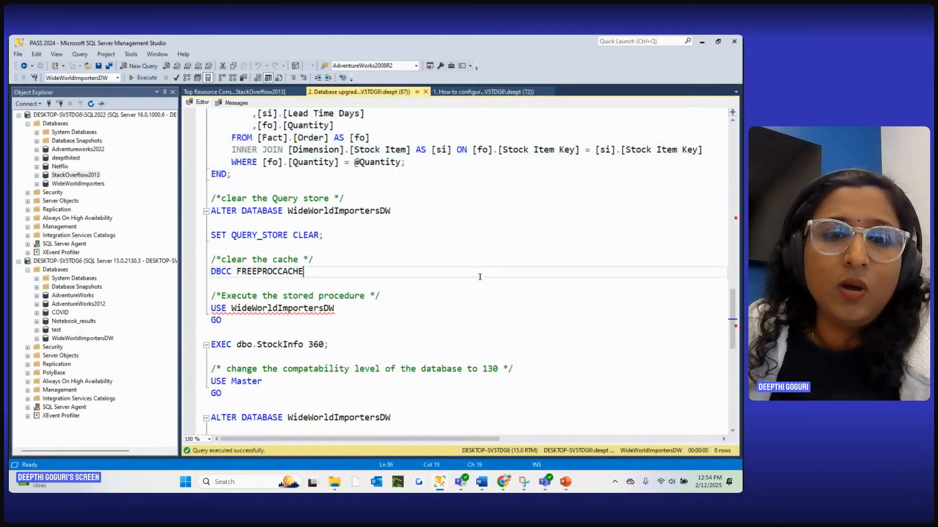
{"action": "left_click_drag", "start_coordinate": [349, 241], "coordinate": [209, 199]}
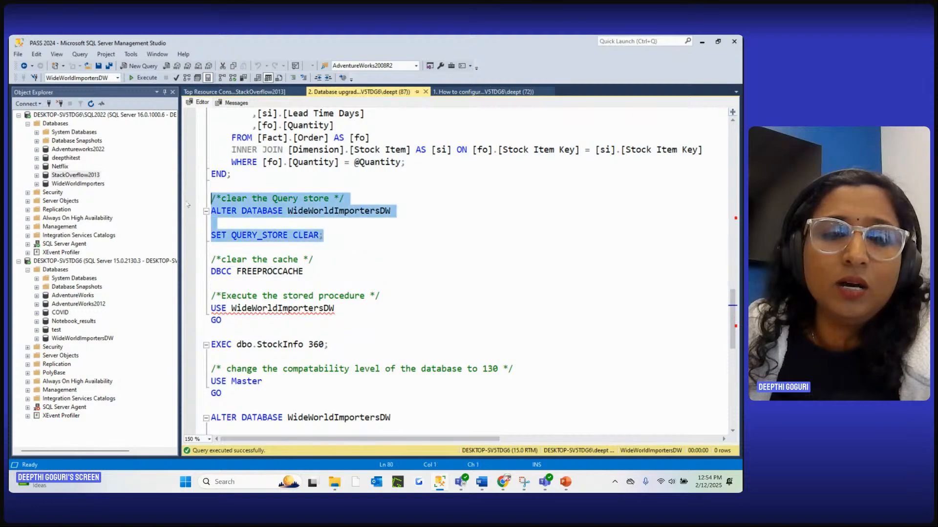
{"action": "left_click", "coordinate": [395, 245]}
{"action": "left_click_drag", "start_coordinate": [385, 240], "coordinate": [159, 194]}
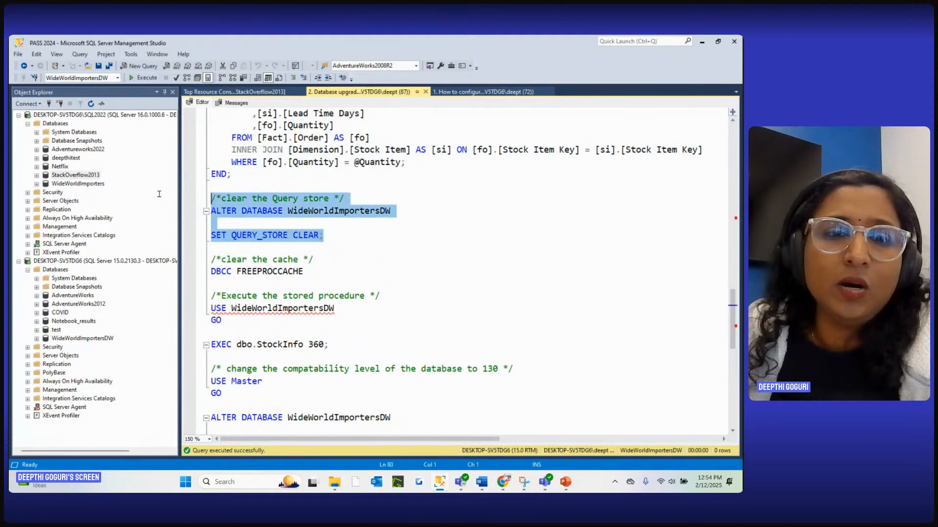
{"action": "left_click", "coordinate": [147, 77]}
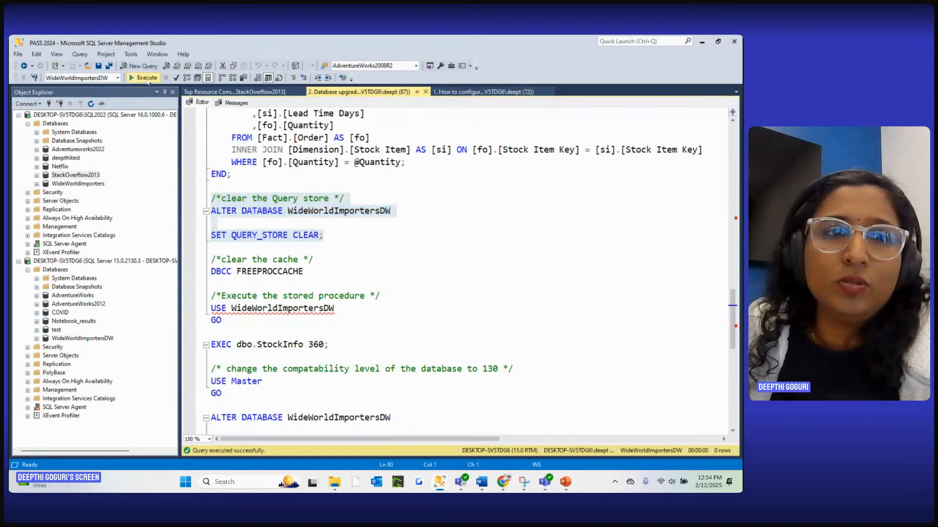
{"action": "left_click", "coordinate": [199, 102]}
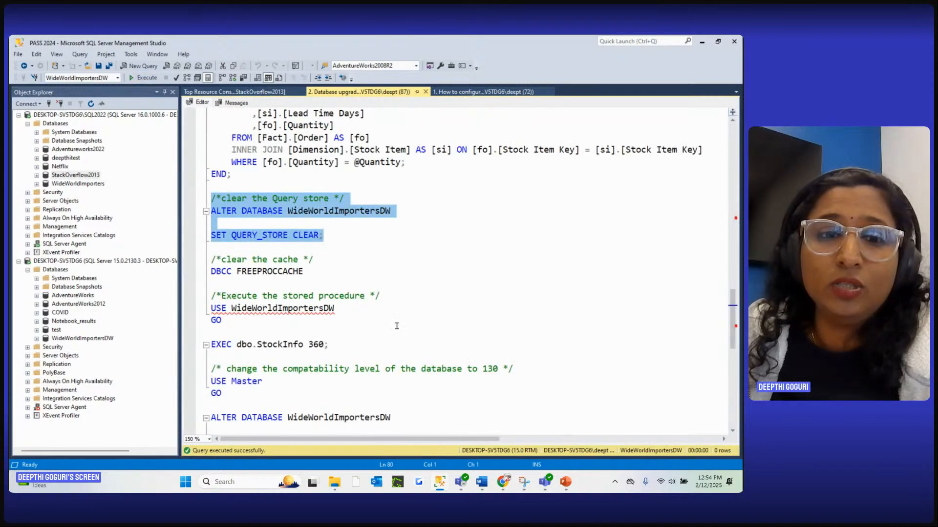
Clear the plan cache by running the DBCC FREEPROCCACHE statement that follows the Query Store clear
{"action": "left_click", "coordinate": [381, 309]}
{"action": "left_click_drag", "start_coordinate": [350, 276], "coordinate": [196, 260]}
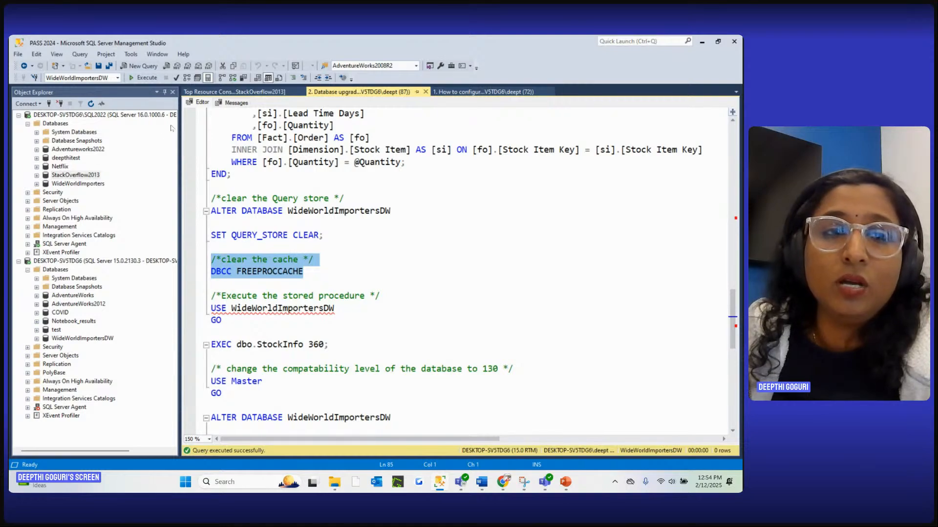
{"action": "left_click", "coordinate": [145, 78]}
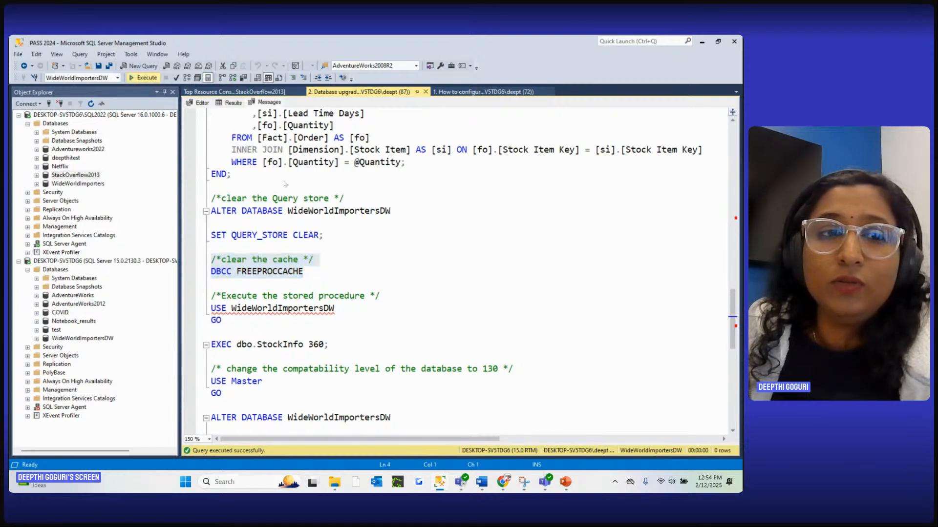
{"action": "left_click", "coordinate": [199, 102]}
Execute the dbo.StockInfo stored procedure in WideWorldImportersDW with the value 360
{"action": "left_click", "coordinate": [422, 259]}
{"action": "scroll", "coordinate": [430, 327], "scroll_direction": "down", "scroll_amount": 3}
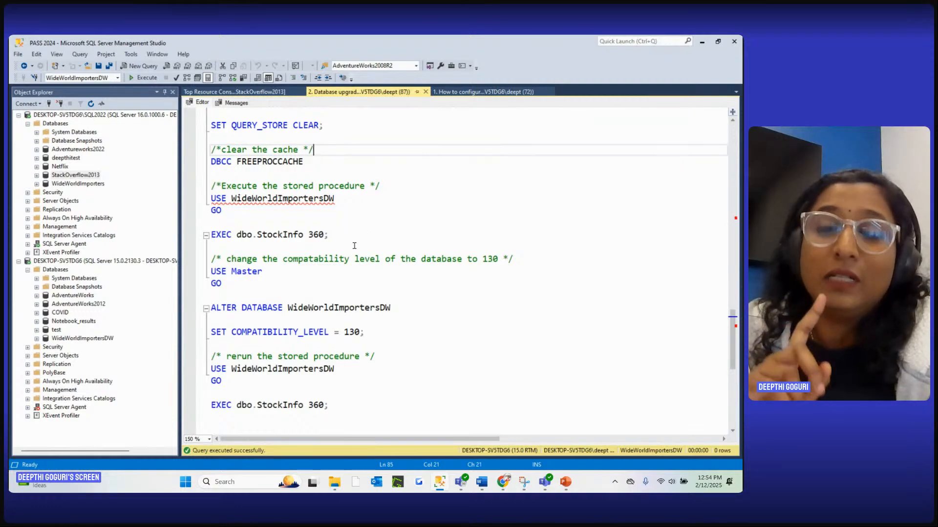
{"action": "left_click_drag", "start_coordinate": [350, 235], "coordinate": [211, 198]}
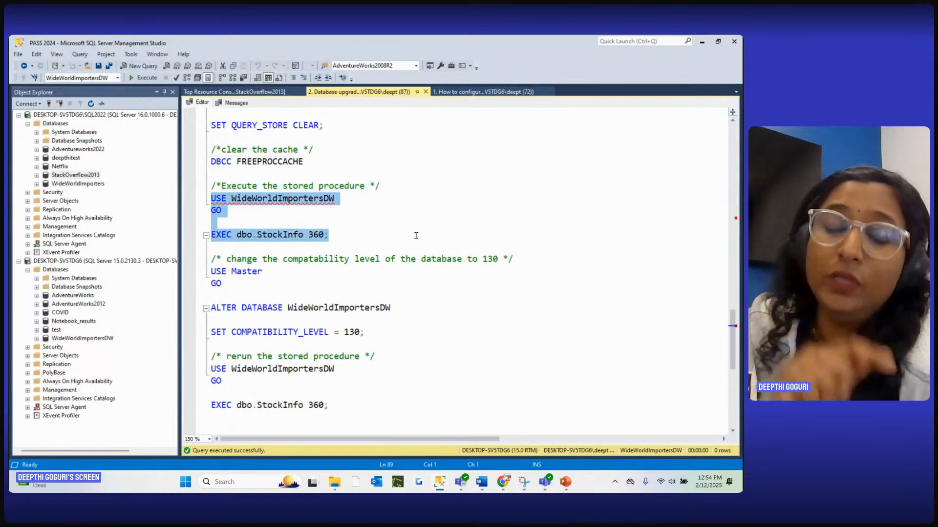
{"action": "left_click", "coordinate": [154, 78]}
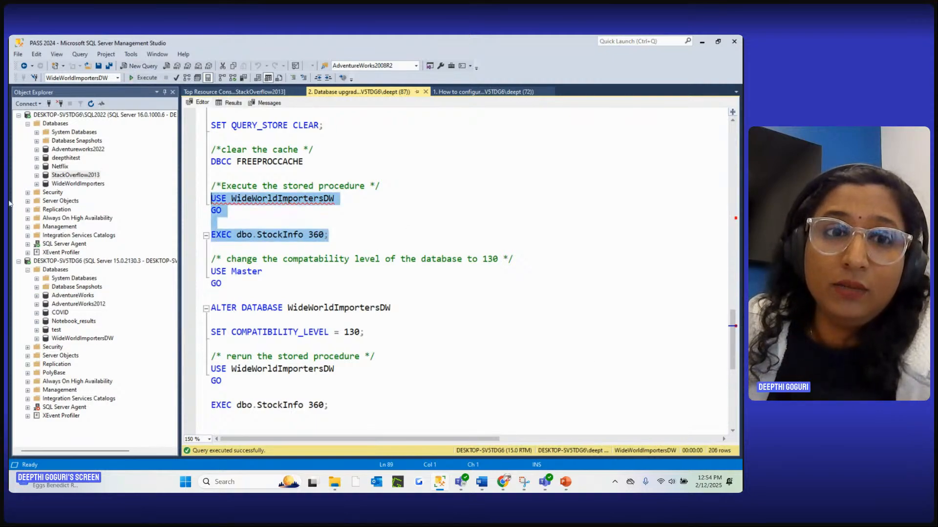
Open WideWorldImportersDW's Top Resource Consuming Queries report from its Query Store and show the queries as a grid
{"action": "left_click", "coordinate": [37, 338]}
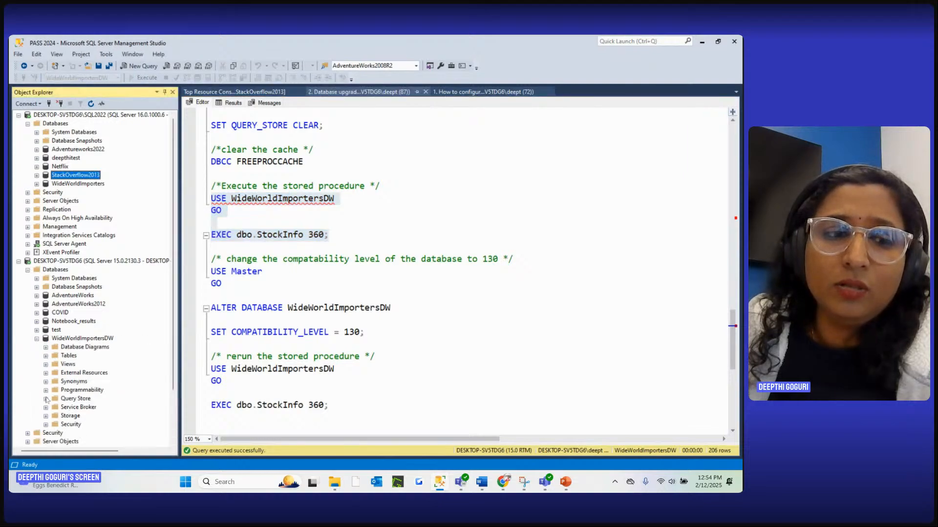
{"action": "left_click", "coordinate": [45, 399]}
{"action": "left_click", "coordinate": [112, 407]}
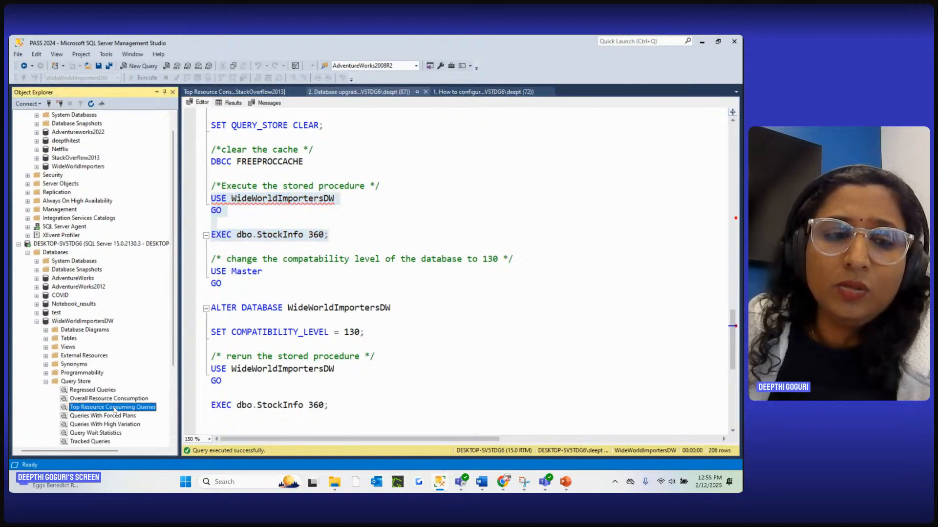
{"action": "right_click", "coordinate": [112, 407]}
{"action": "left_click", "coordinate": [156, 412]}
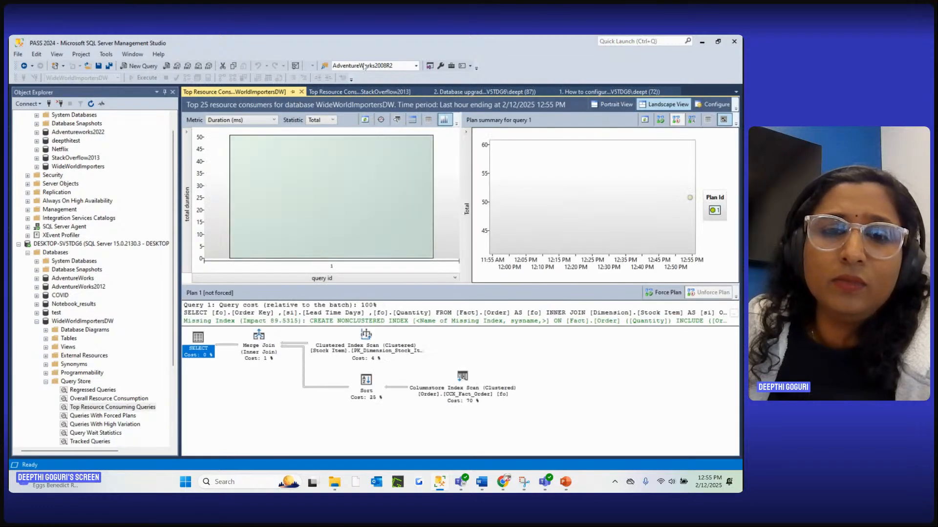
{"action": "left_click", "coordinate": [428, 120]}
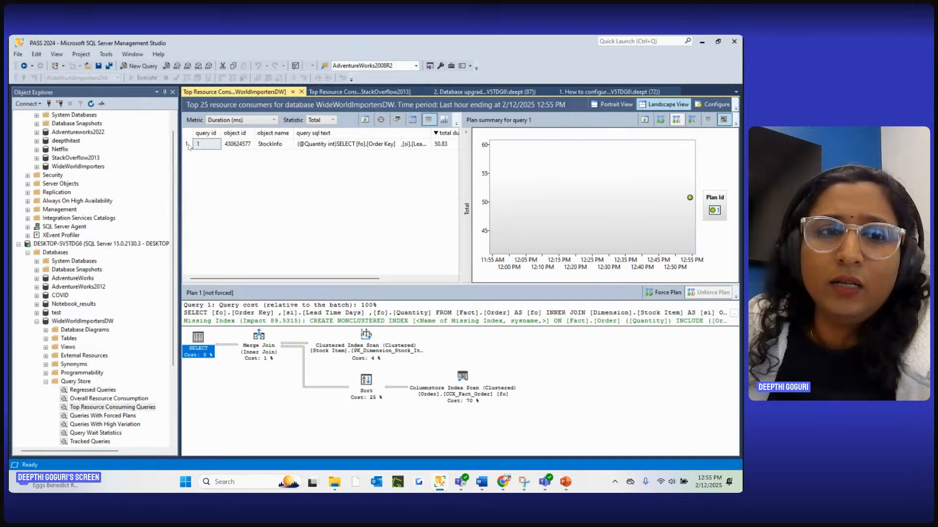
Change WideWorldImportersDW's compatibility level to 130 by running the script's USE Master and ALTER DATABASE statements
{"action": "left_click", "coordinate": [189, 145]}
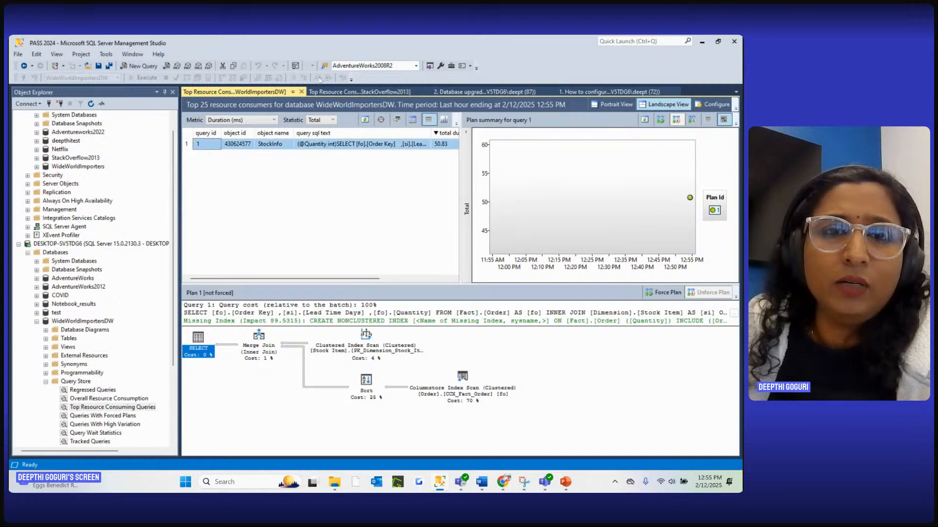
{"action": "left_click", "coordinate": [367, 93]}
{"action": "left_click", "coordinate": [455, 93]}
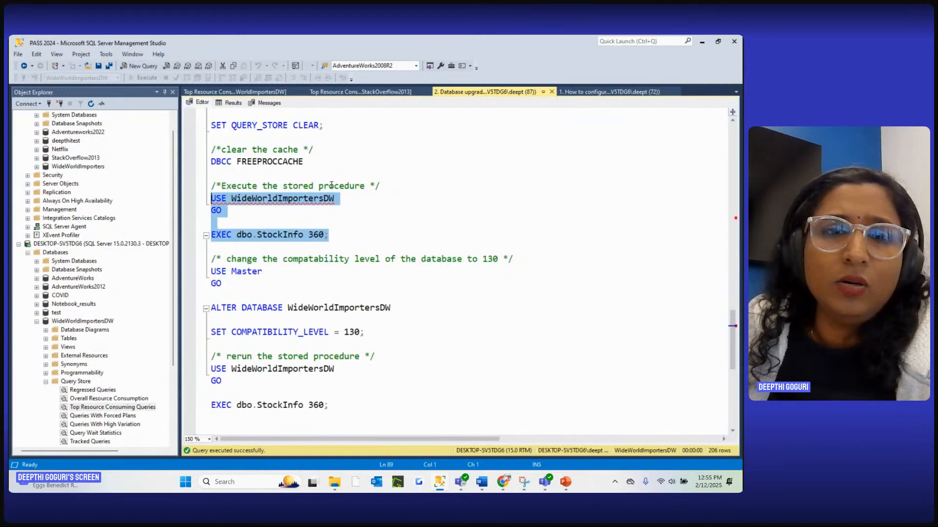
{"action": "scroll", "coordinate": [314, 245], "scroll_direction": "down", "scroll_amount": 2}
{"action": "left_click_drag", "start_coordinate": [381, 261], "coordinate": [211, 198]}
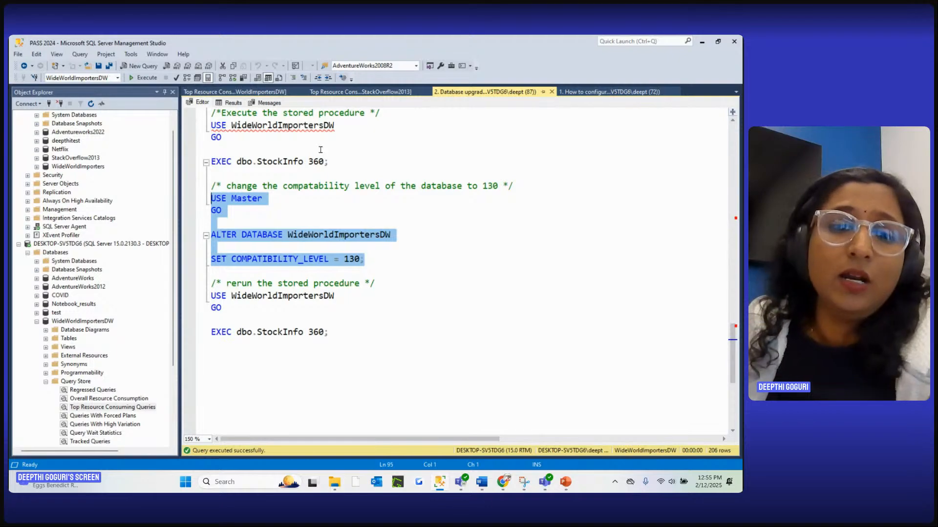
{"action": "left_click", "coordinate": [145, 78]}
Rerun the dbo.StockInfo stored procedure in WideWorldImportersDW with the value 360 from the script's last section
{"action": "left_click", "coordinate": [201, 105]}
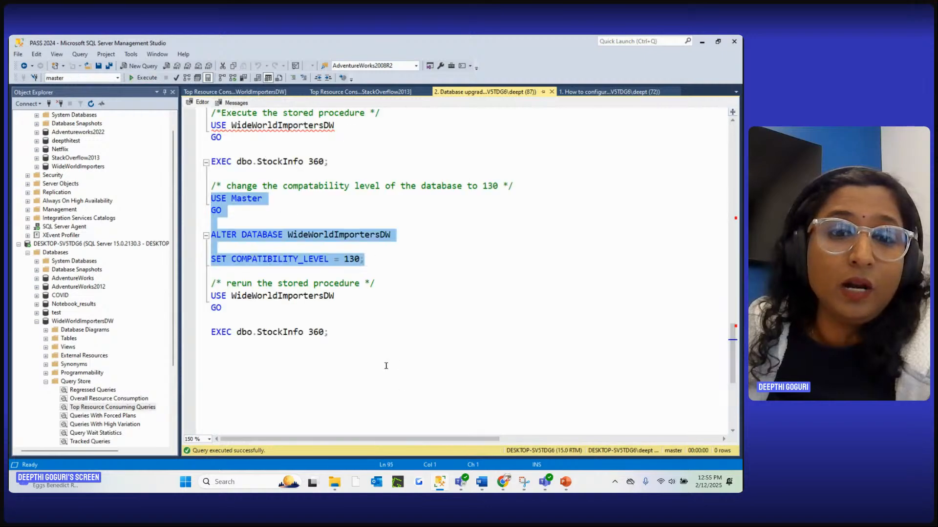
{"action": "left_click_drag", "start_coordinate": [362, 339], "coordinate": [211, 283]}
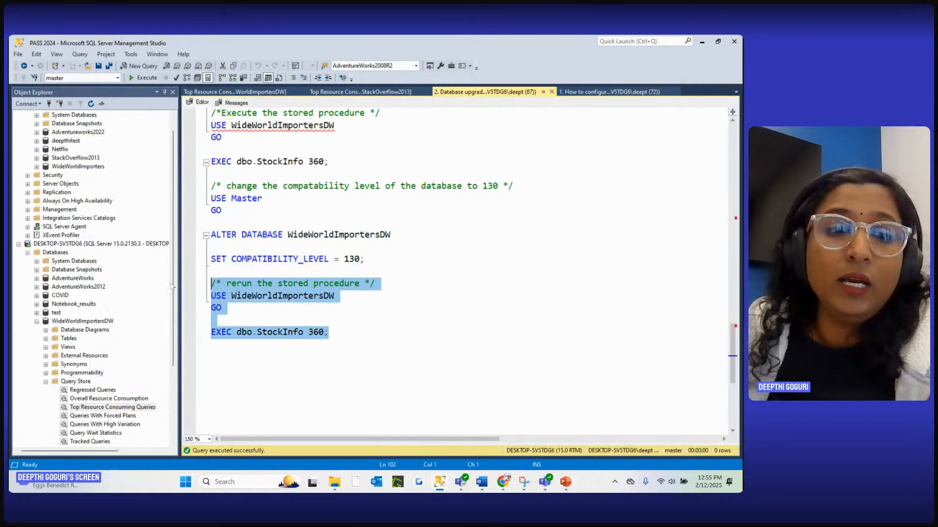
{"action": "left_click", "coordinate": [147, 79]}
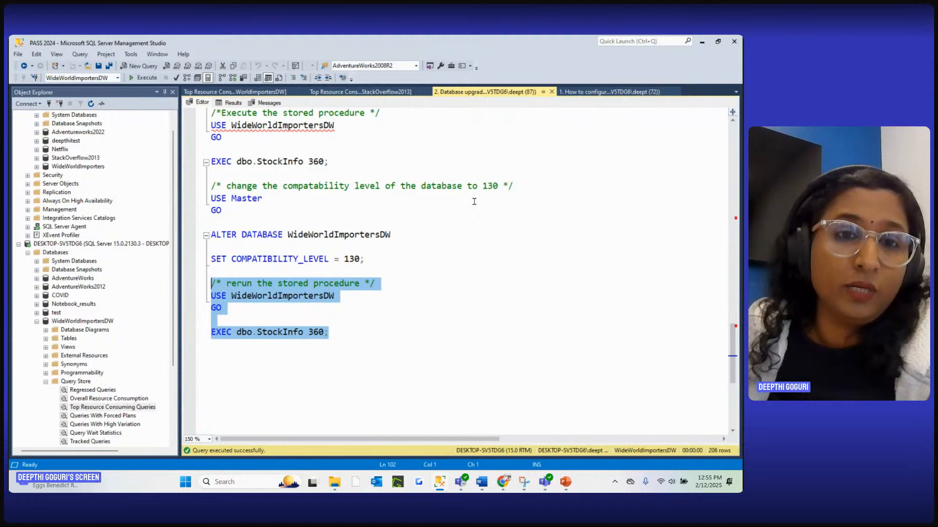
Refresh the plan summary in WideWorldImportersDW's Top Resource Consuming Queries report and set the metric to CPU Time (ms)
{"action": "left_click", "coordinate": [236, 92]}
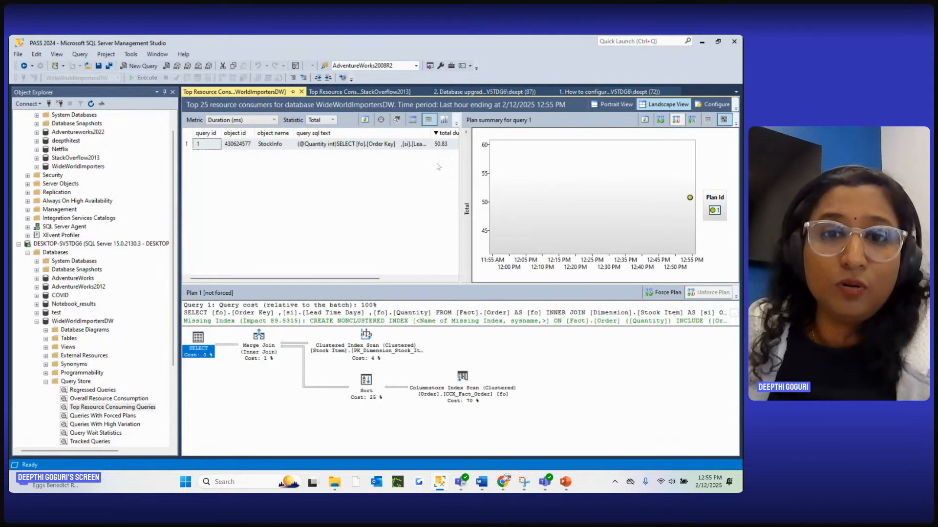
{"action": "left_click", "coordinate": [644, 121]}
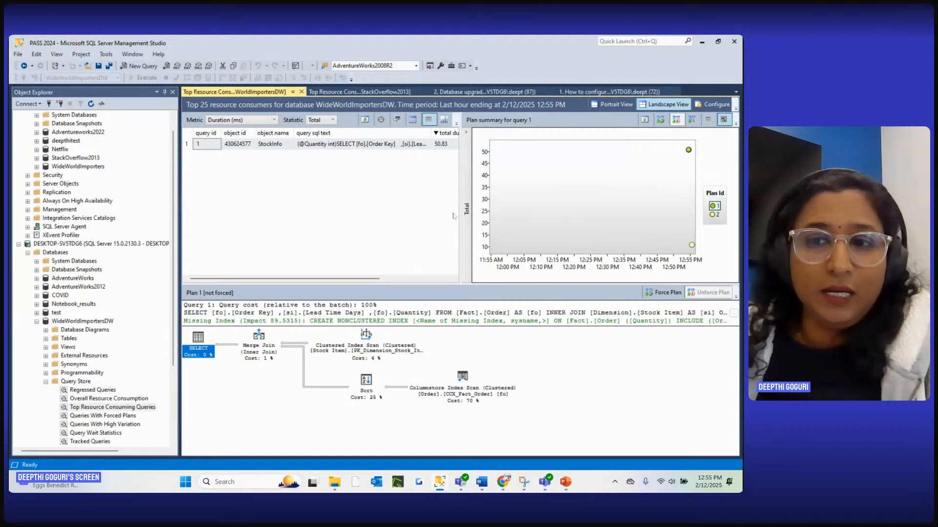
{"action": "left_click", "coordinate": [236, 121]}
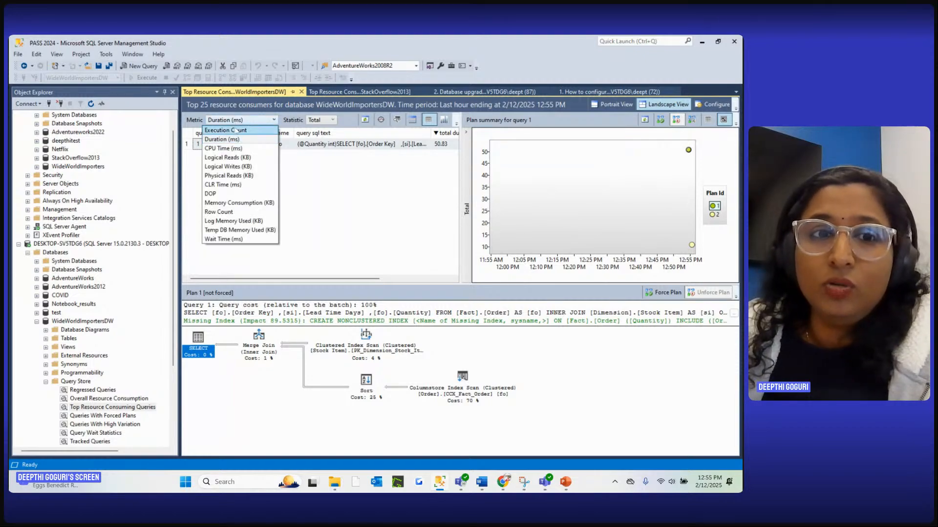
{"action": "left_click", "coordinate": [222, 148]}
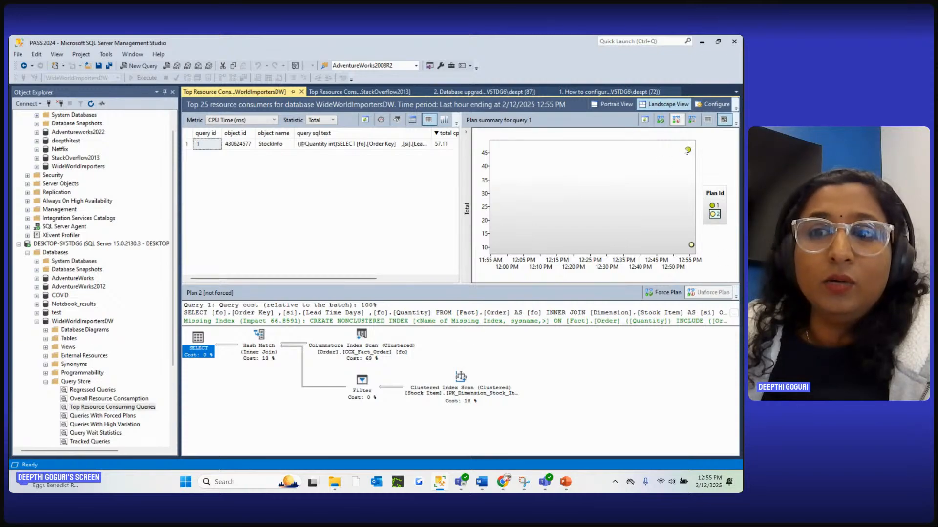
{"action": "mouse_move", "coordinate": [690, 154]}
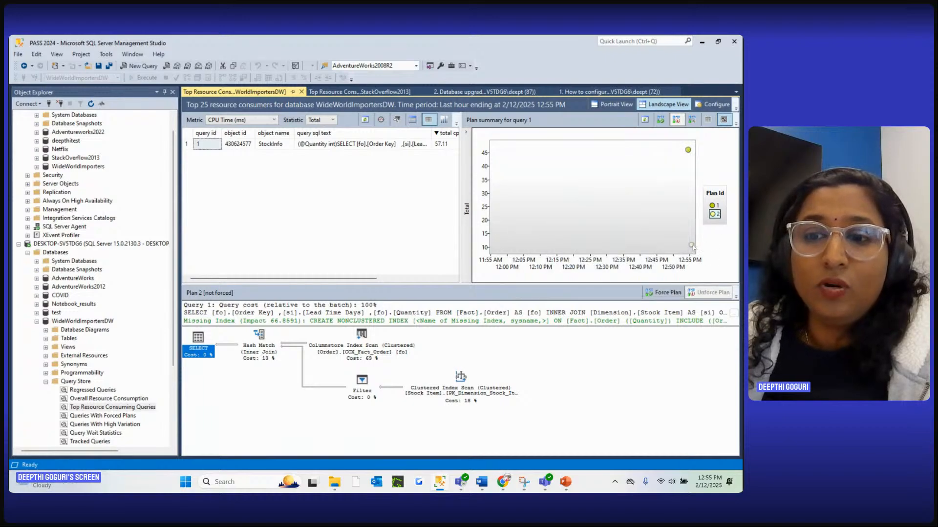
{"action": "mouse_move", "coordinate": [692, 245]}
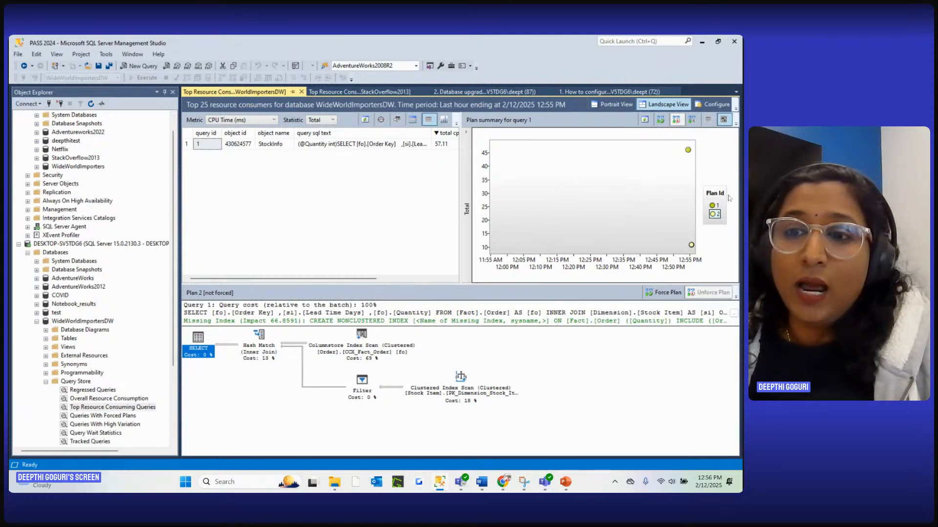
Compare plans 1 and 2 of the StockInfo query in a separate window and close the comparison's properties
{"action": "left_click", "coordinate": [713, 206]}
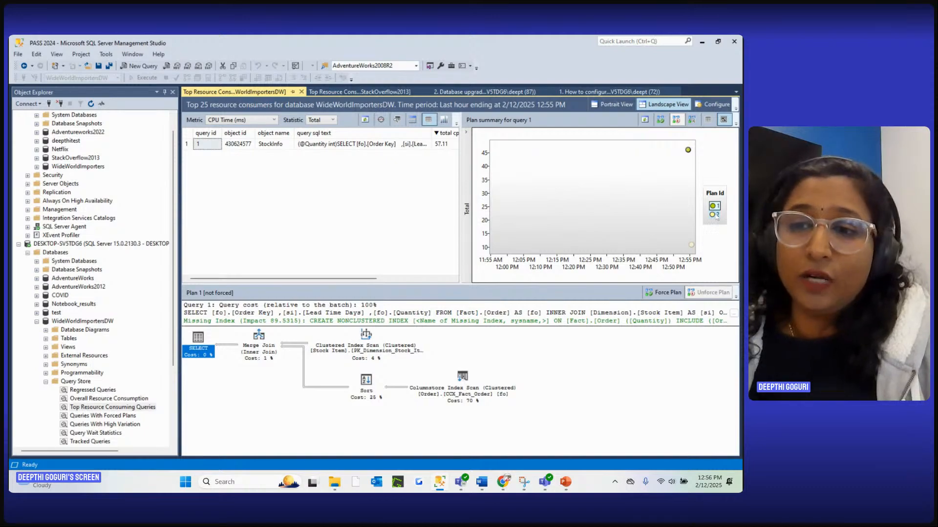
{"action": "left_click", "coordinate": [715, 215]}
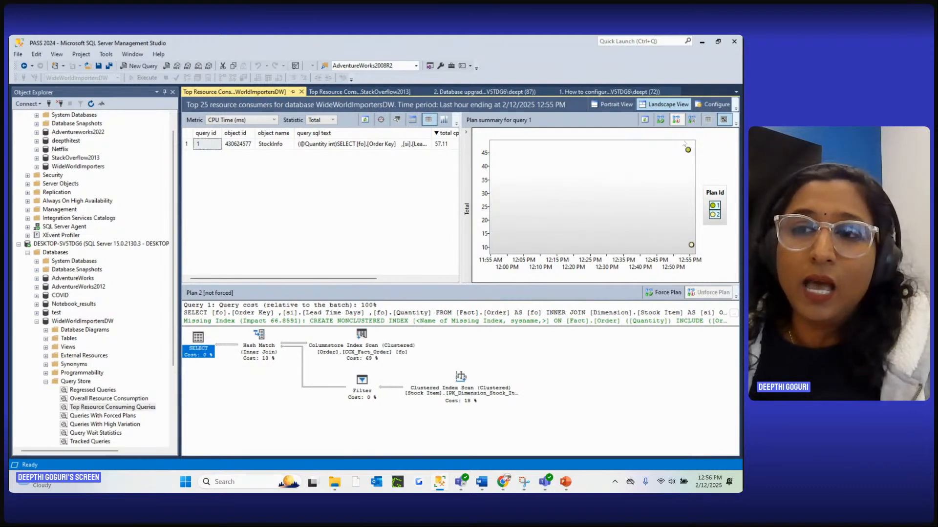
{"action": "left_click", "coordinate": [693, 120]}
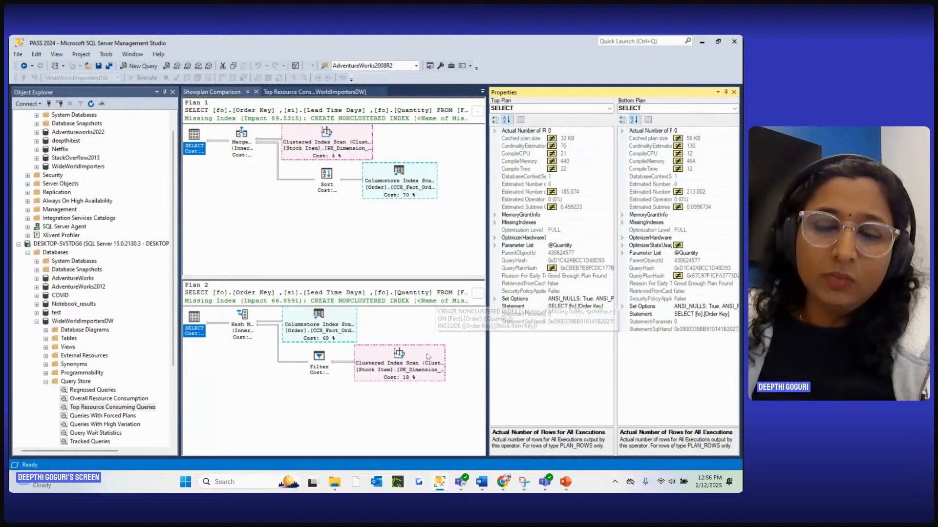
{"action": "mouse_move", "coordinate": [420, 369]}
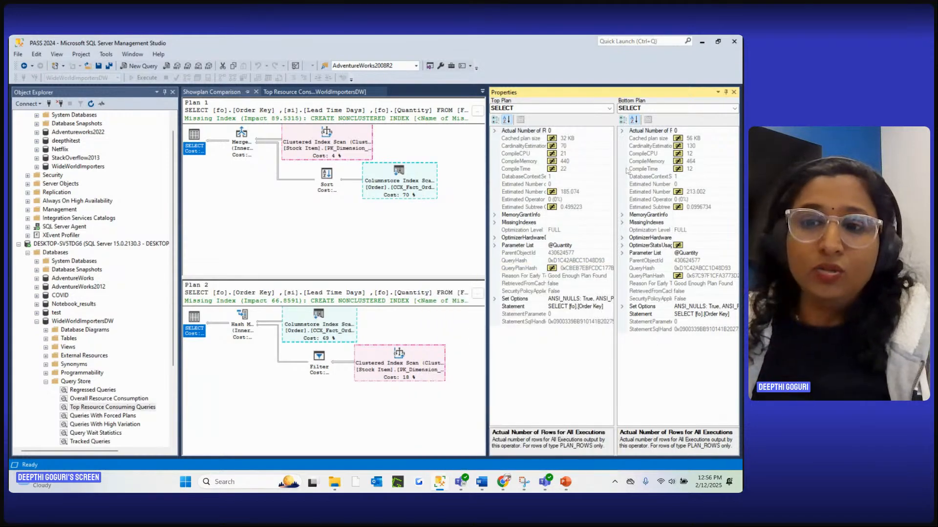
{"action": "left_click", "coordinate": [734, 92]}
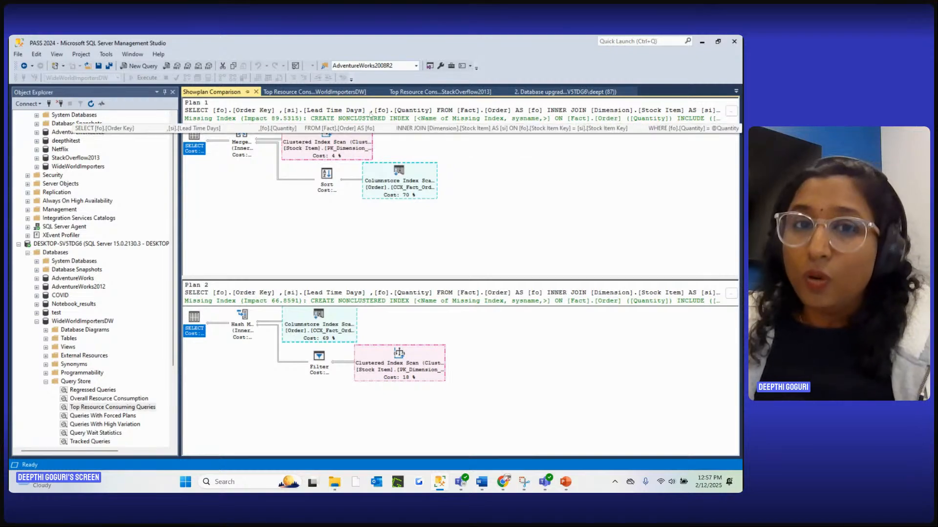
Return to the database upgrade script, clear its text selection and switch to the PowerPoint presentation
{"action": "left_click", "coordinate": [313, 93]}
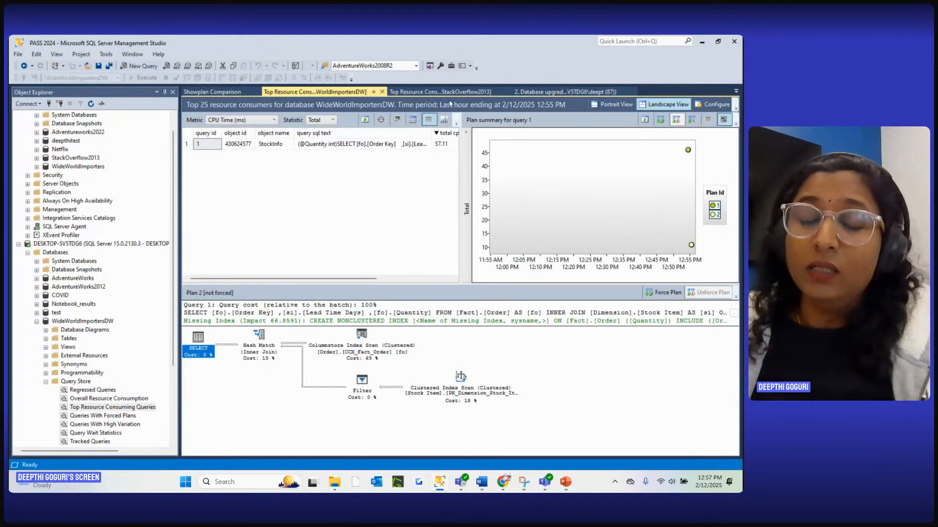
{"action": "left_click", "coordinate": [414, 93]}
{"action": "left_click", "coordinate": [531, 93]}
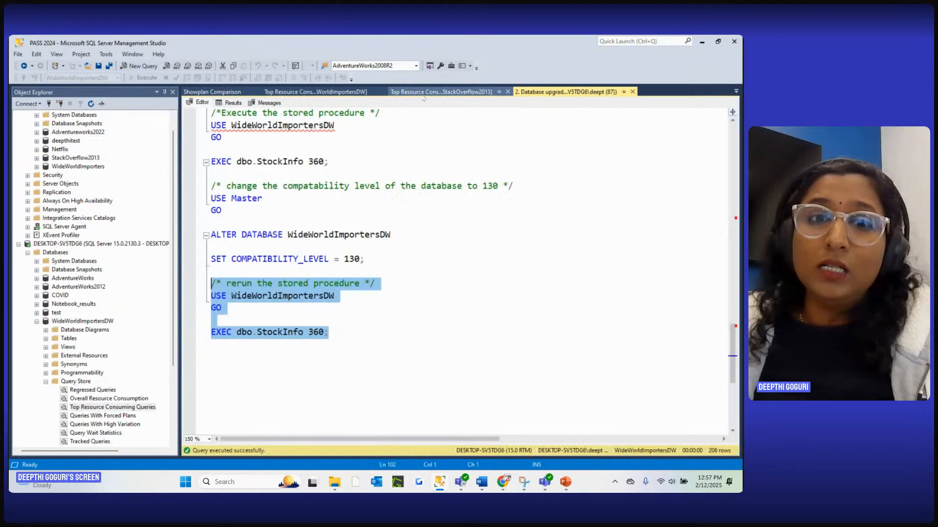
{"action": "left_click", "coordinate": [491, 297]}
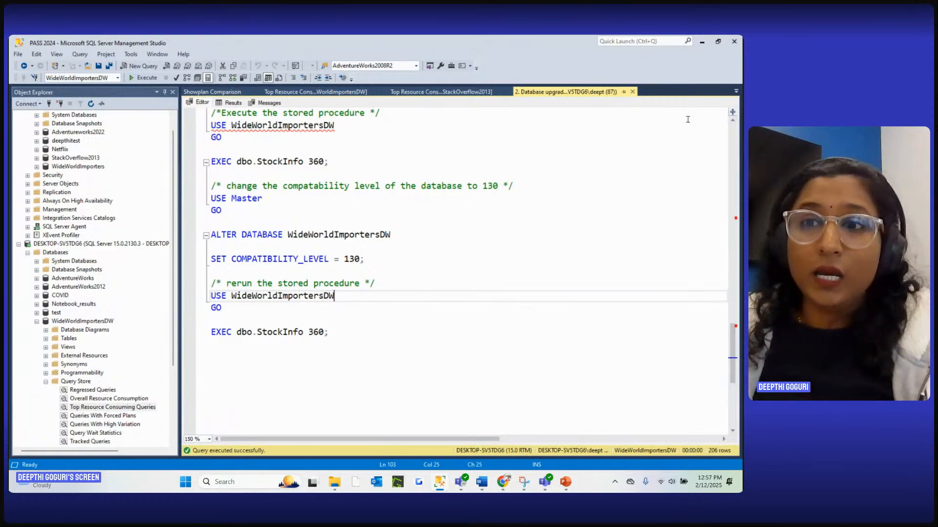
{"action": "left_click", "coordinate": [565, 482]}
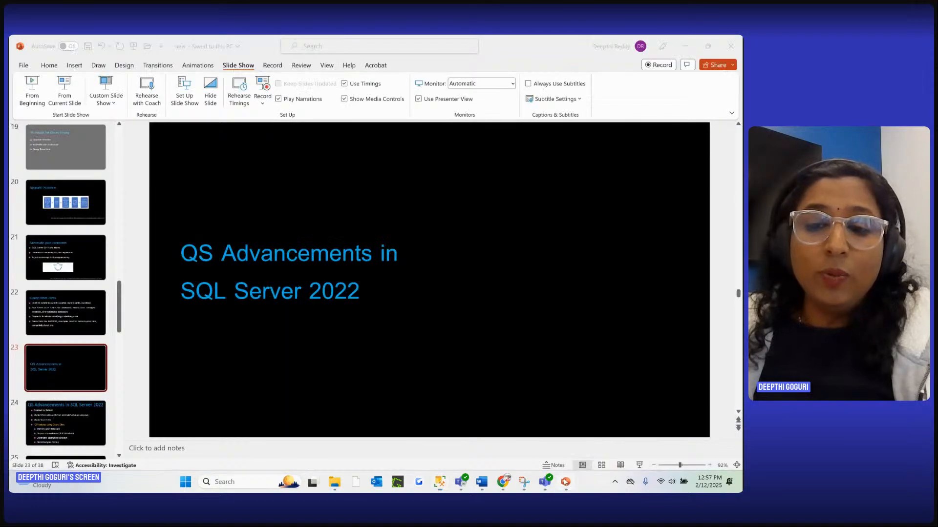